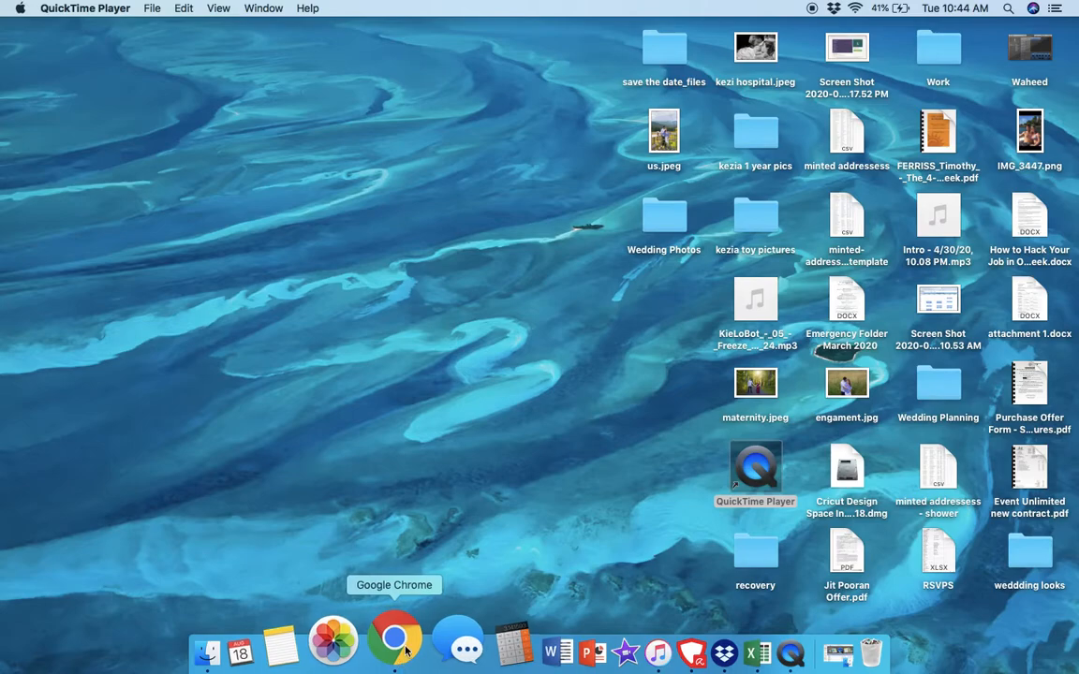
Open Gmail in Google Chrome and view the PDFS-Forms.pdf attachment from the "ewqw" email
click(406, 648)
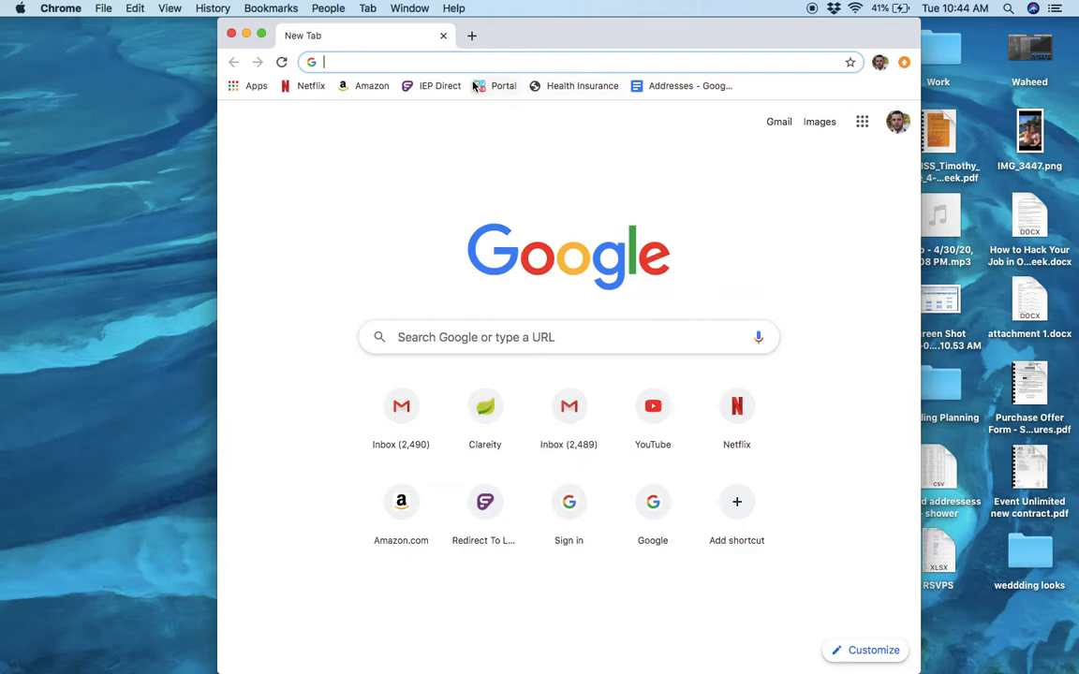
click(777, 124)
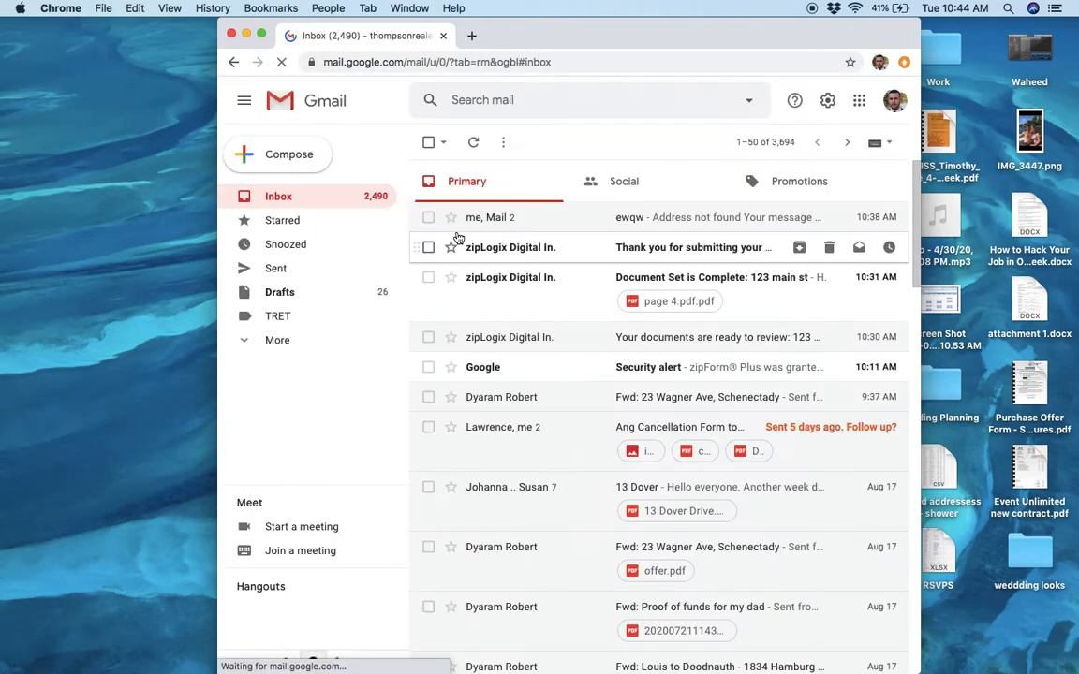
click(523, 228)
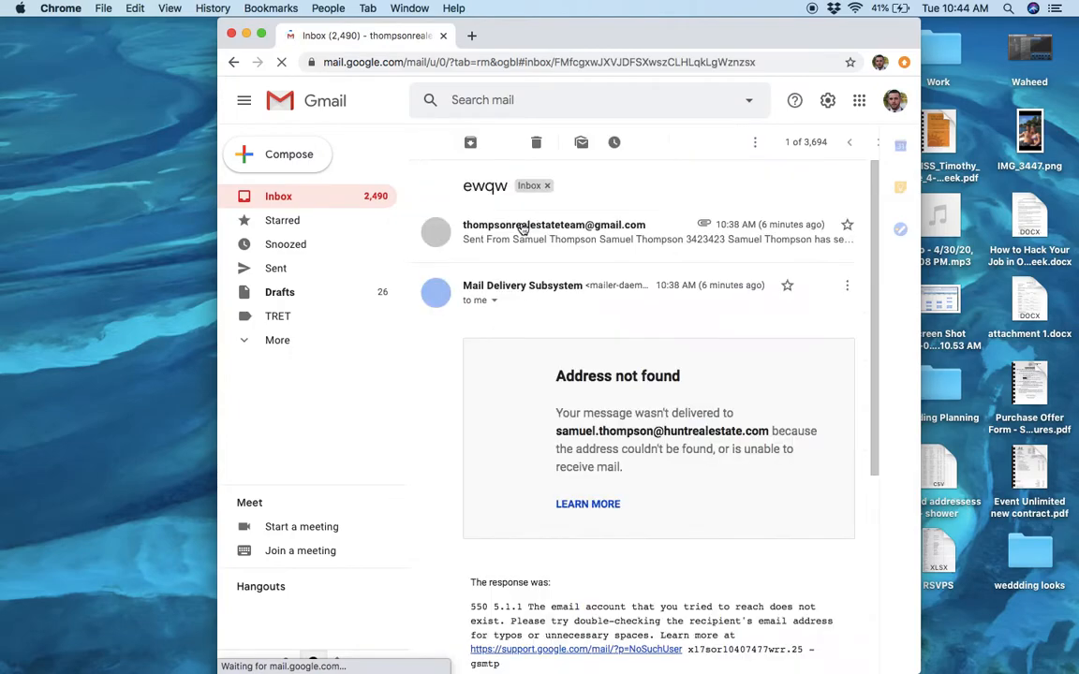
scroll(570, 454, down, 3)
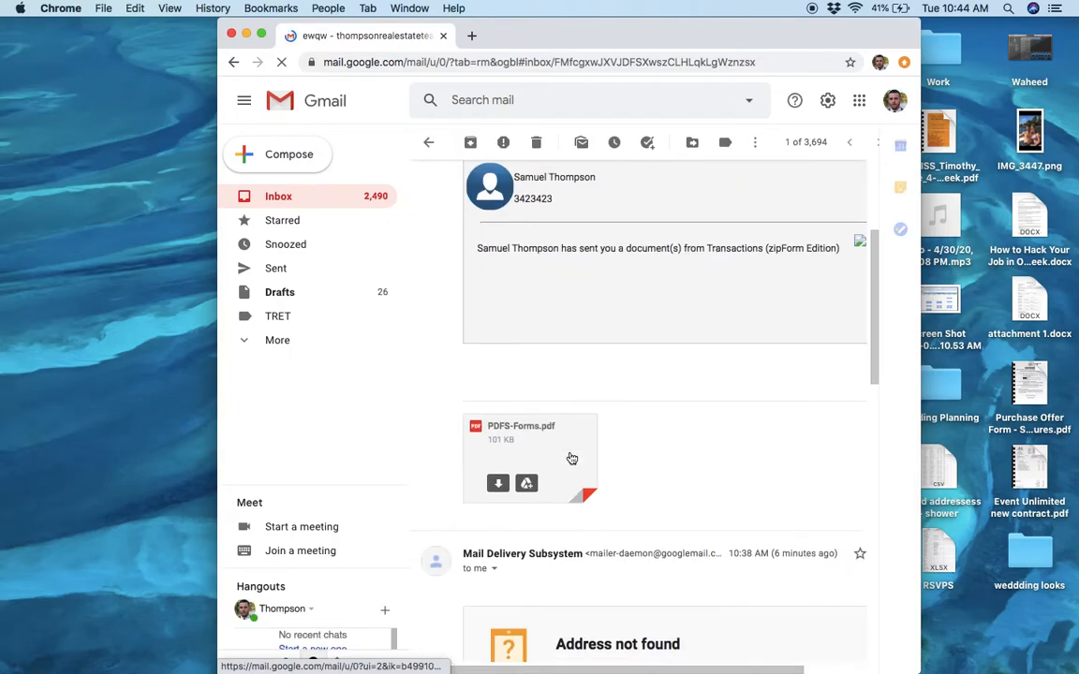
click(522, 441)
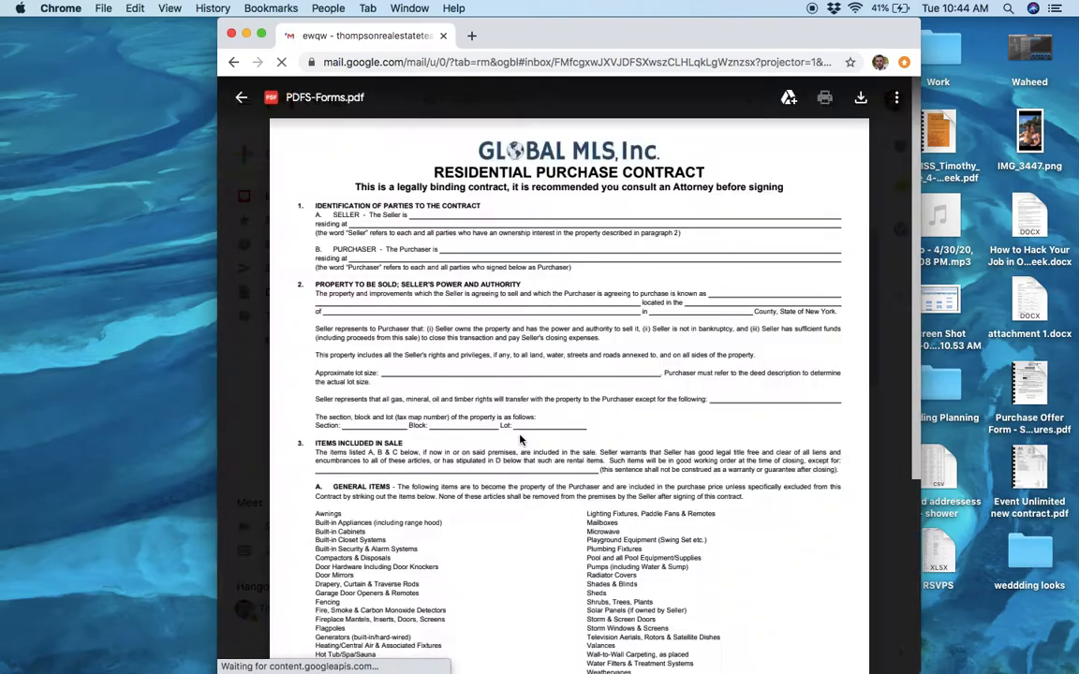
Look through the residential purchase contract to find the page with the purchaser and seller signature lines
scroll(570, 351, down, 15)
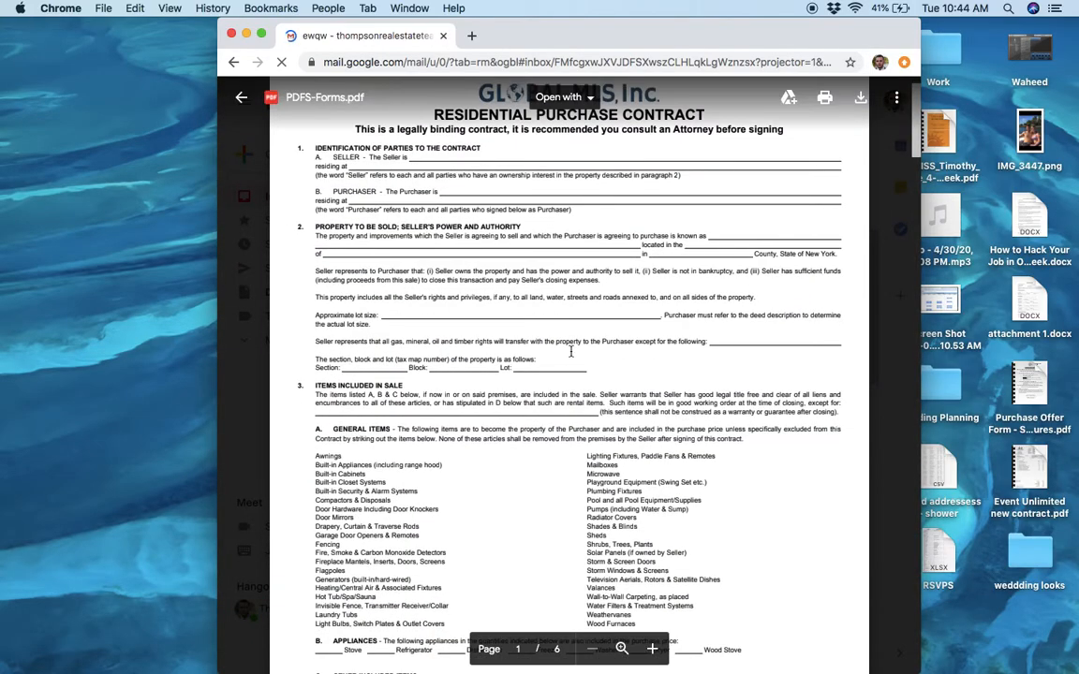
scroll(570, 351, down, 20)
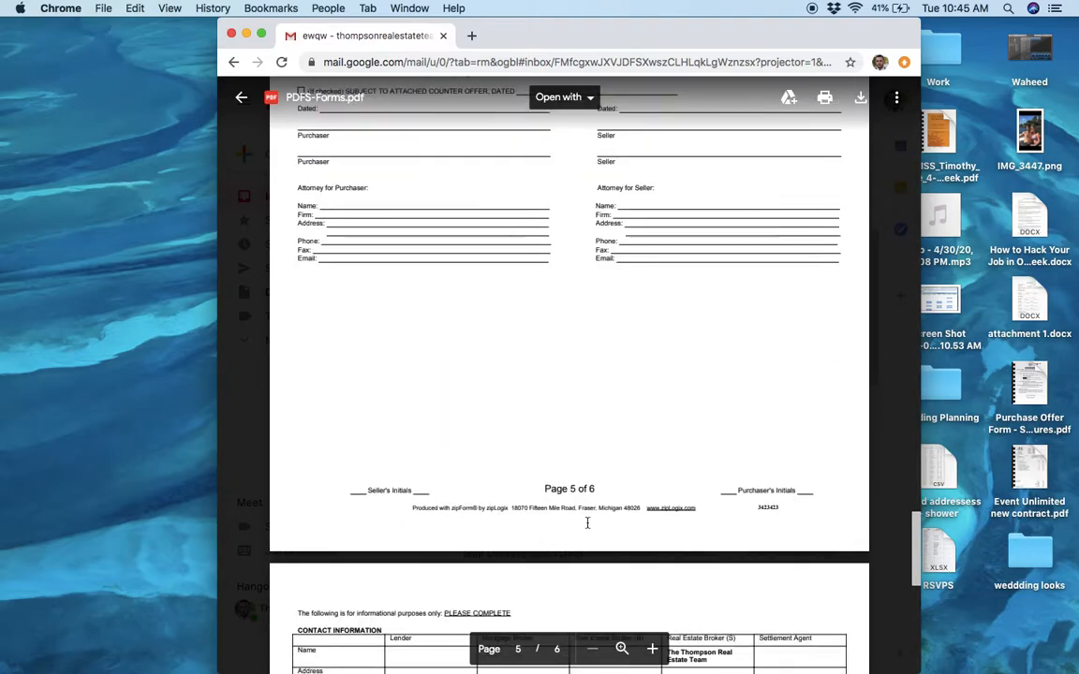
scroll(585, 520, down, 5)
scroll(585, 520, up, 8)
scroll(587, 522, up, 6)
scroll(515, 441, down, 9)
scroll(590, 413, down, 5)
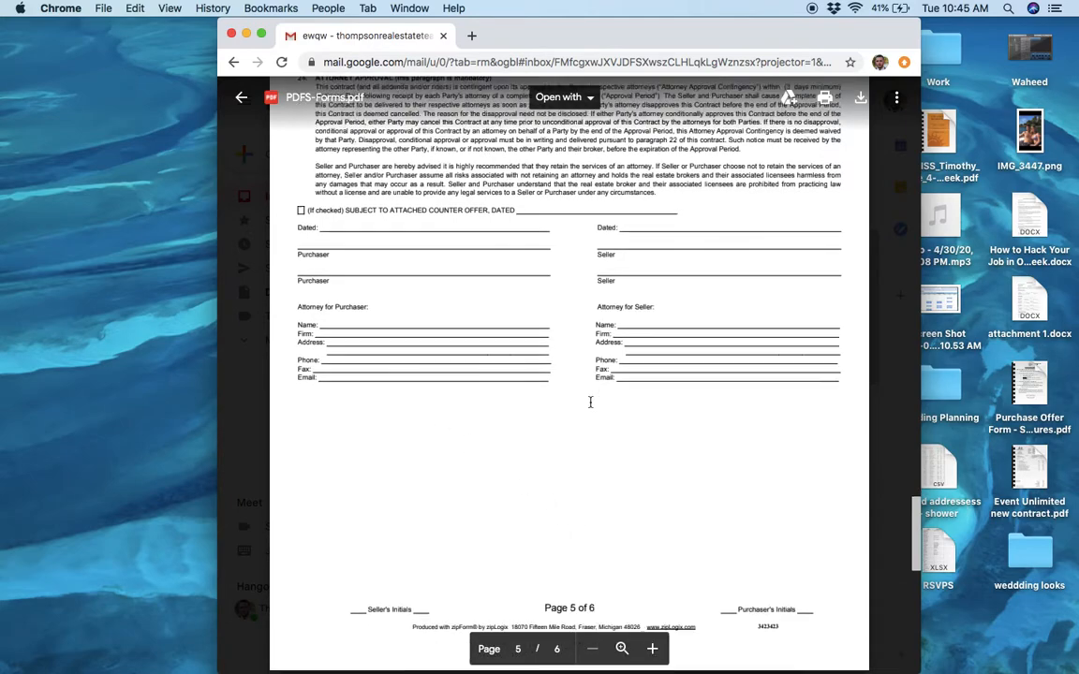
scroll(590, 430, up, 3)
scroll(590, 438, up, 2)
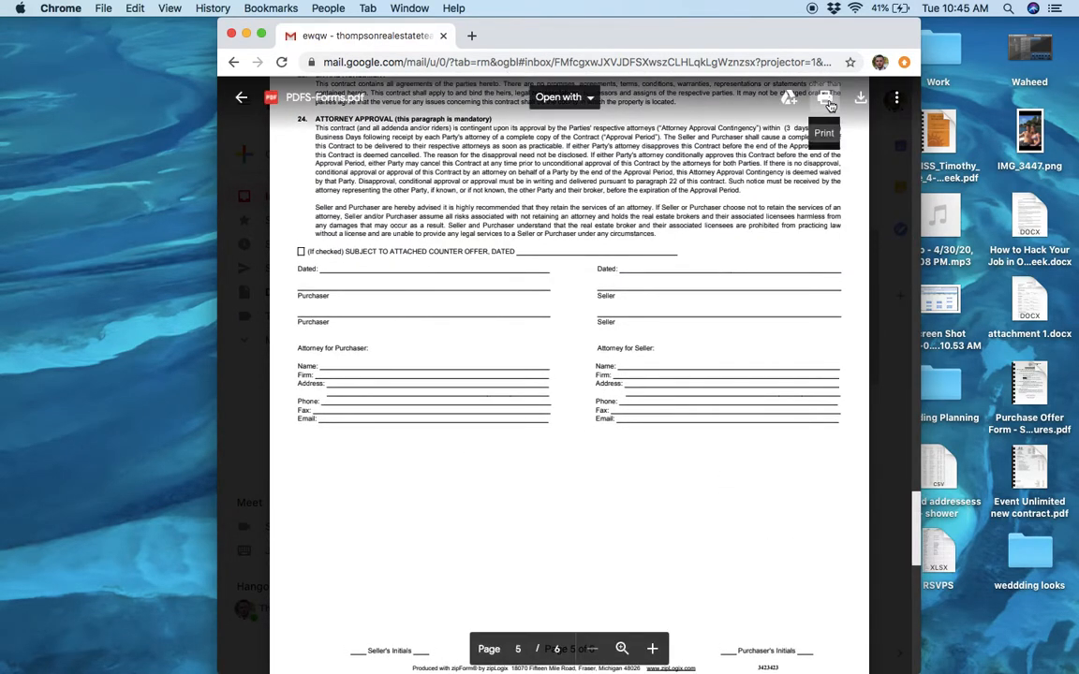
Set up printing of the contract with Save as PDF as the destination and only page 5 as a custom page range
click(828, 105)
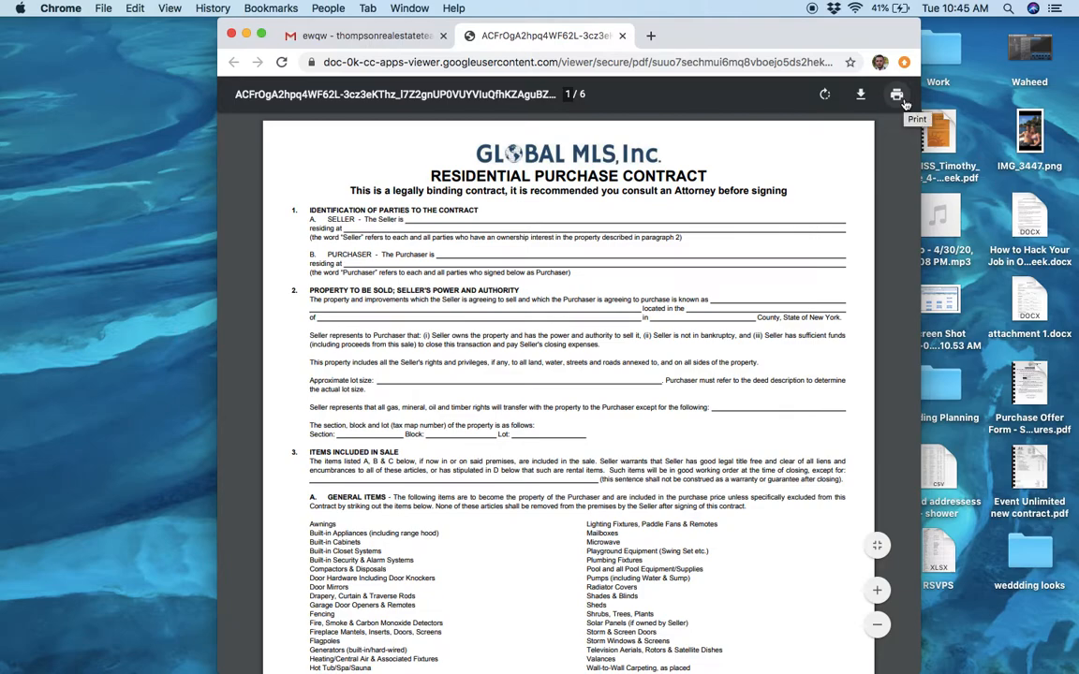
click(896, 96)
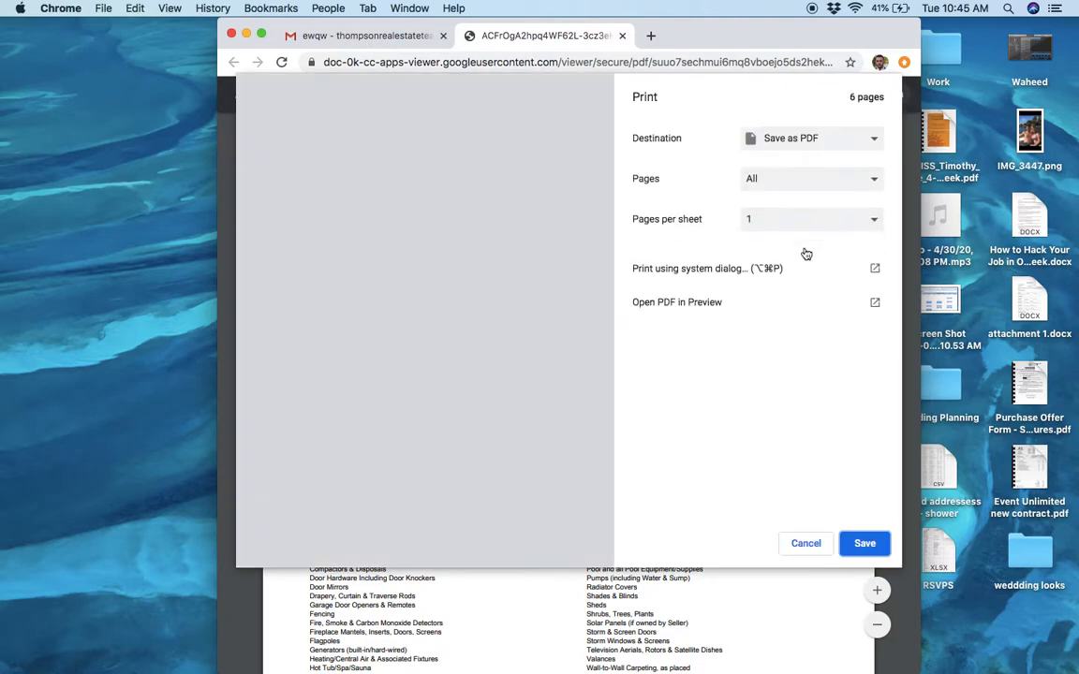
click(784, 143)
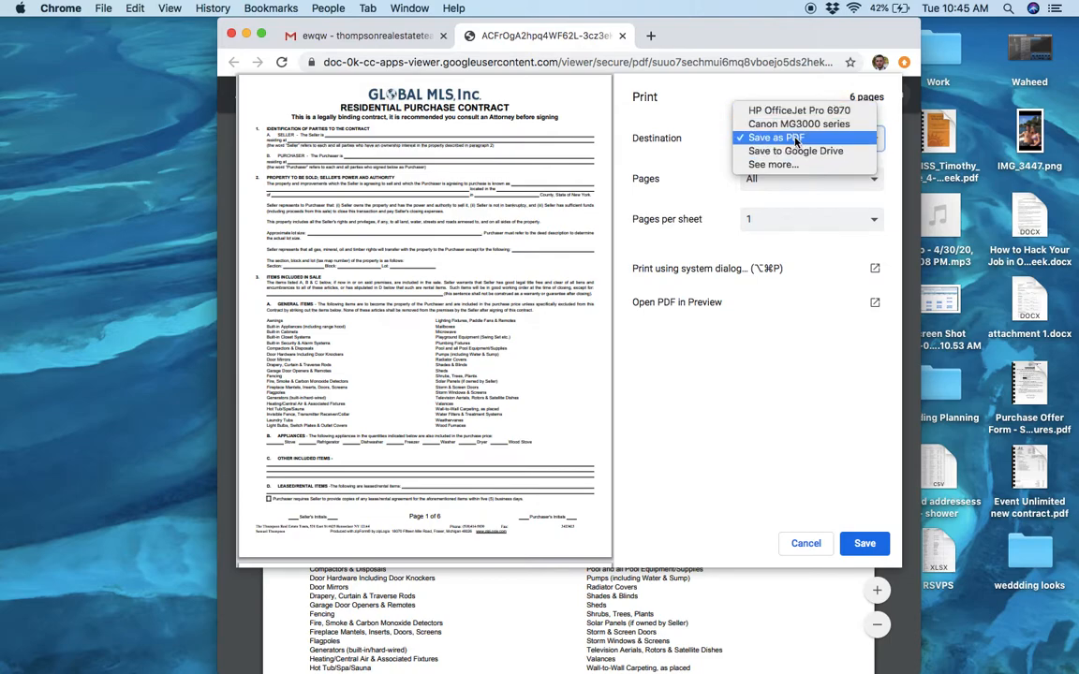
click(797, 142)
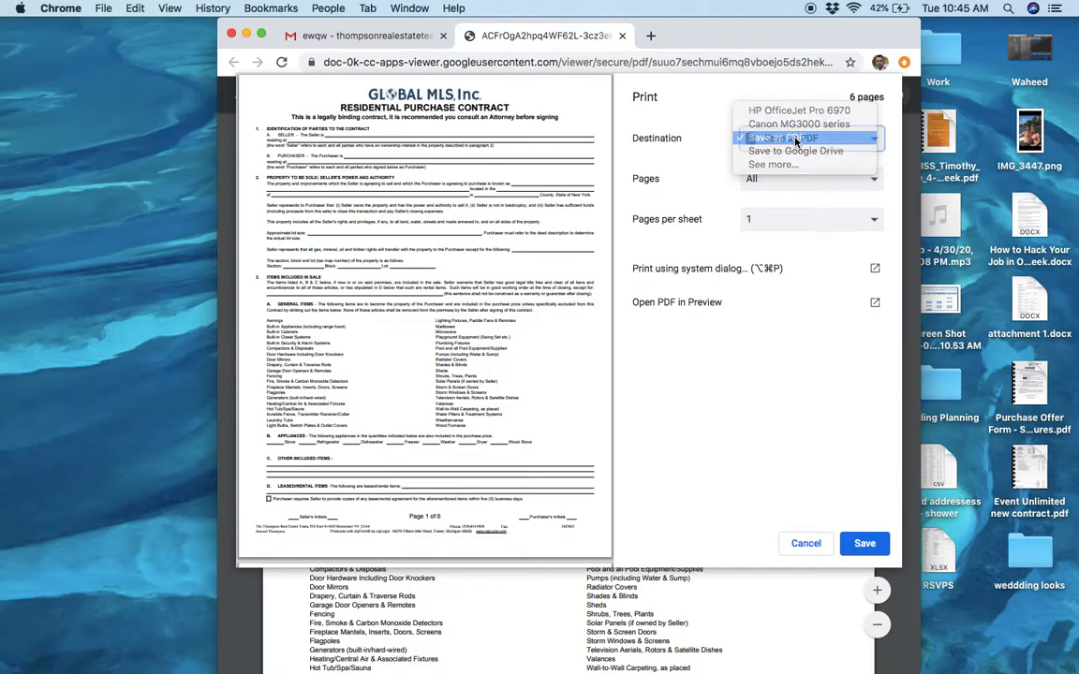
click(776, 192)
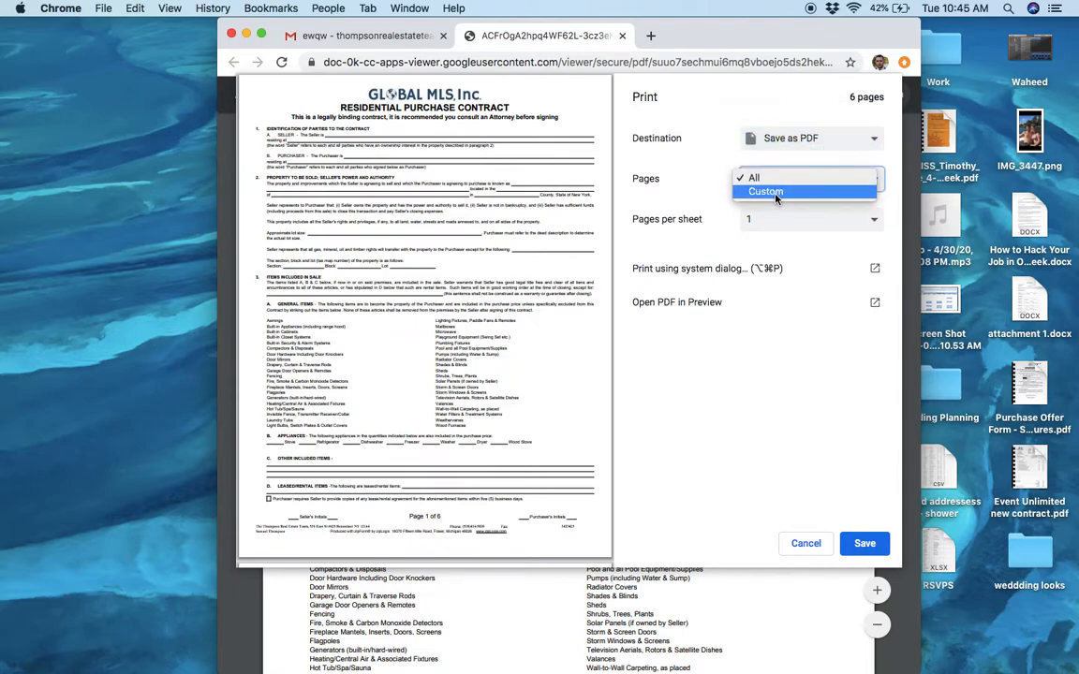
click(776, 193)
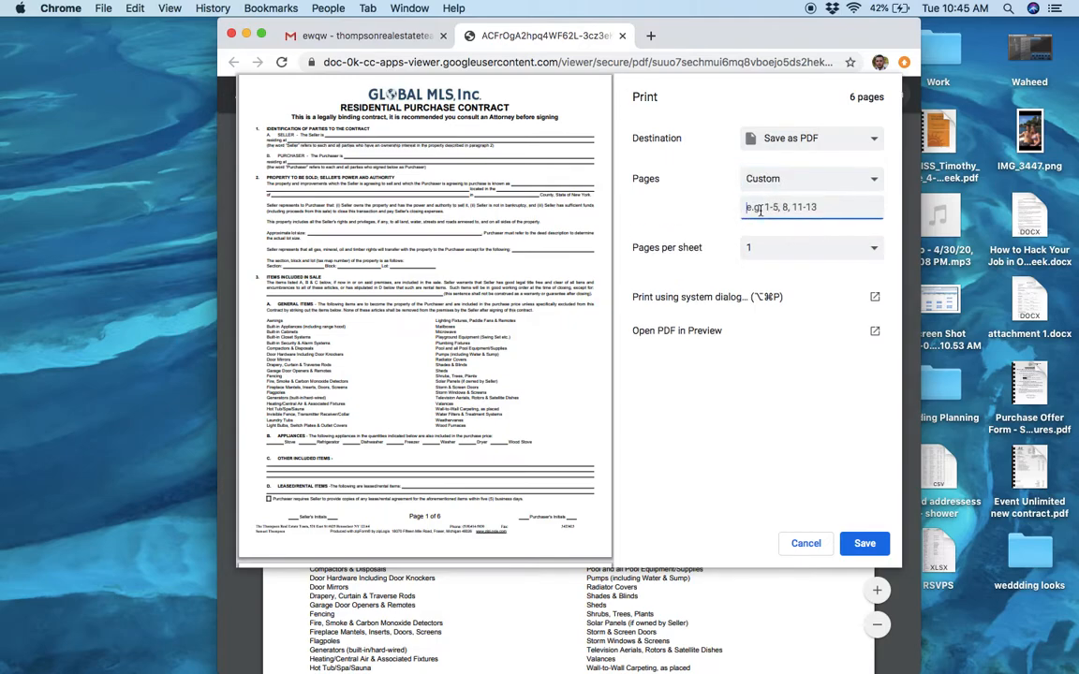
text(5)
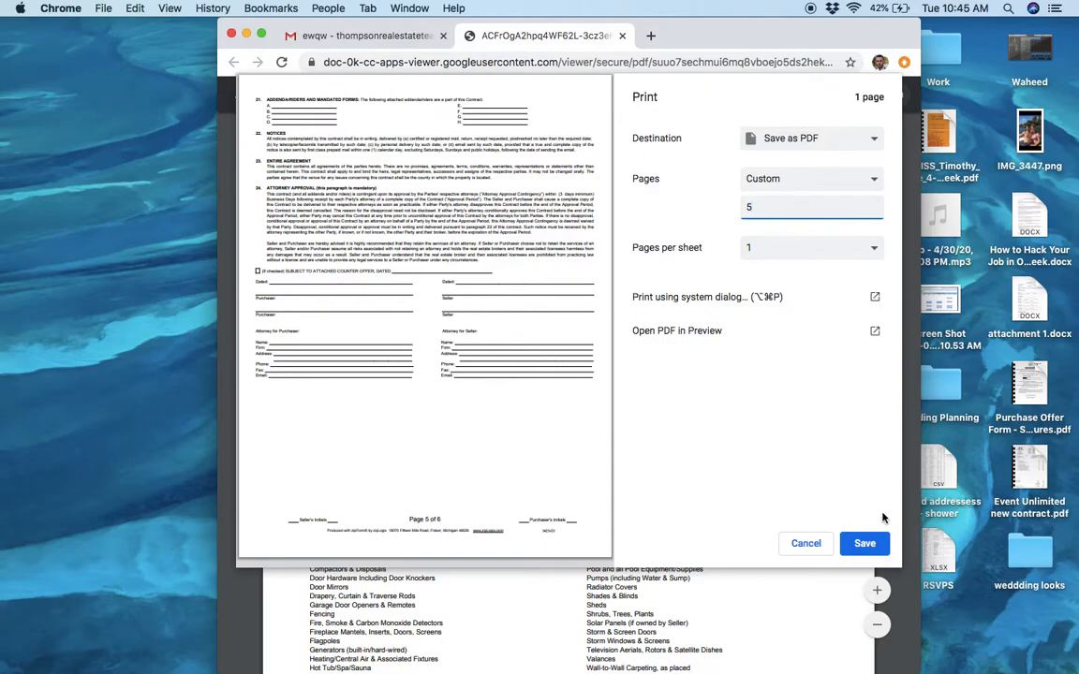
Save the single-page PDF to the Desktop under the file name "123 main st buye"
click(864, 545)
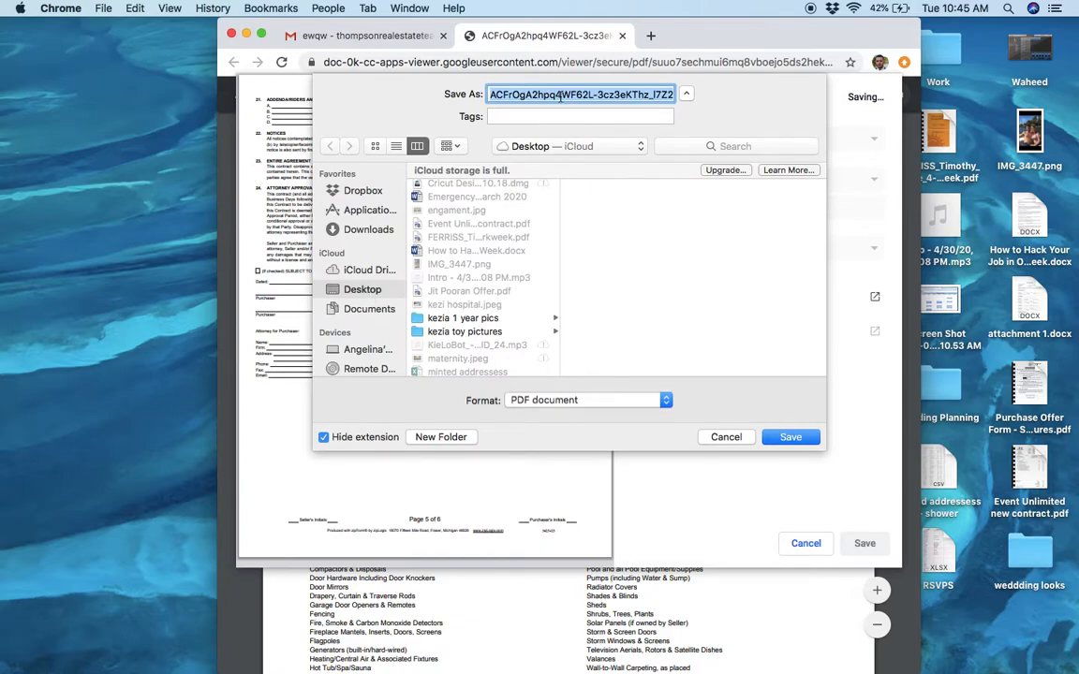
text(123 main st )
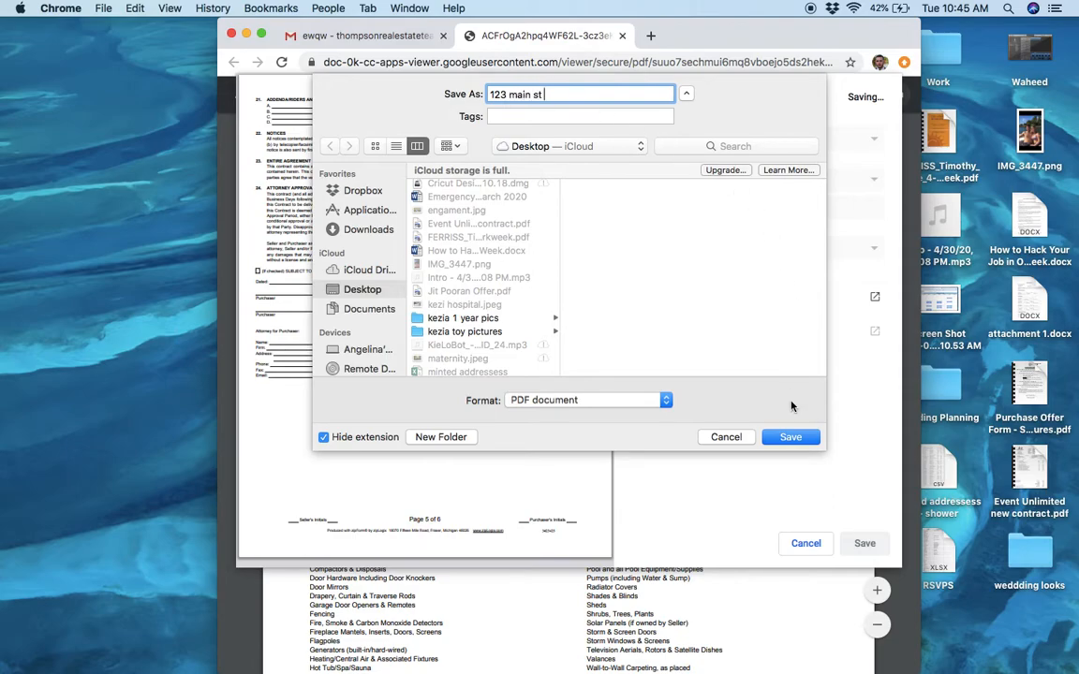
text(buye)
click(791, 437)
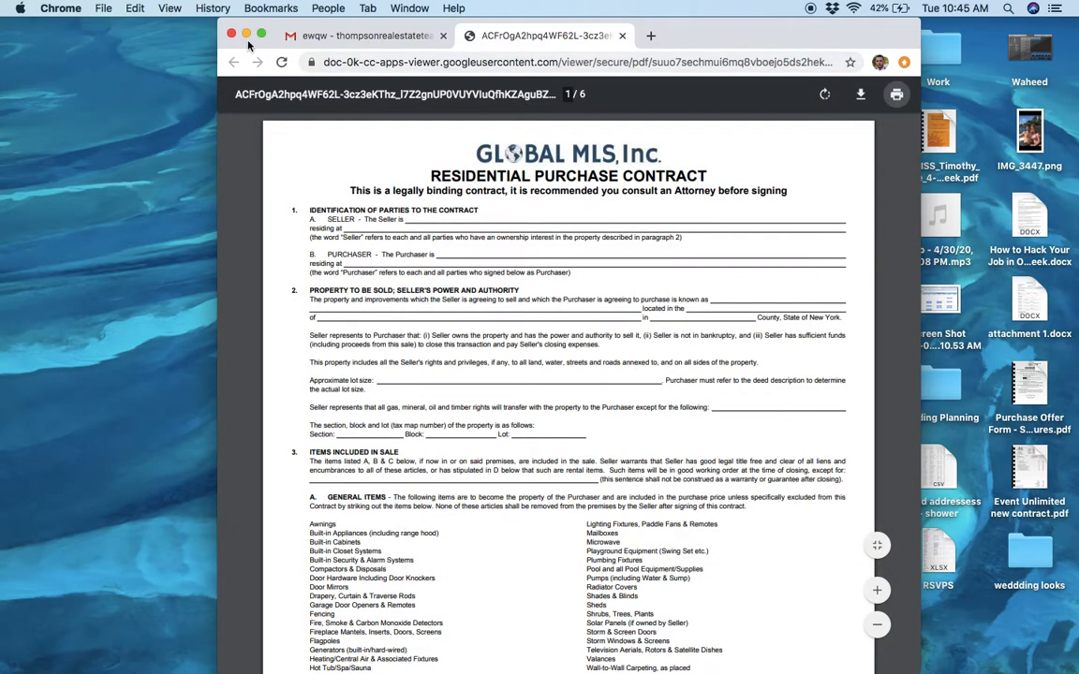
Open globalmls.com in a new browser tab and dismiss the board messages
click(652, 36)
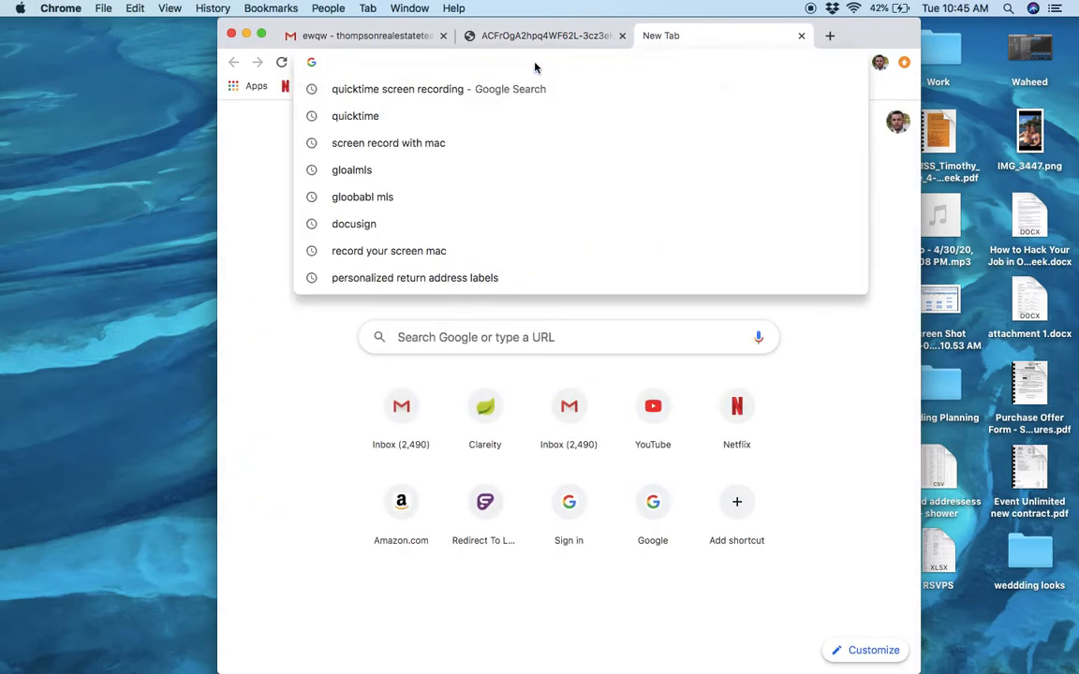
text(glo)
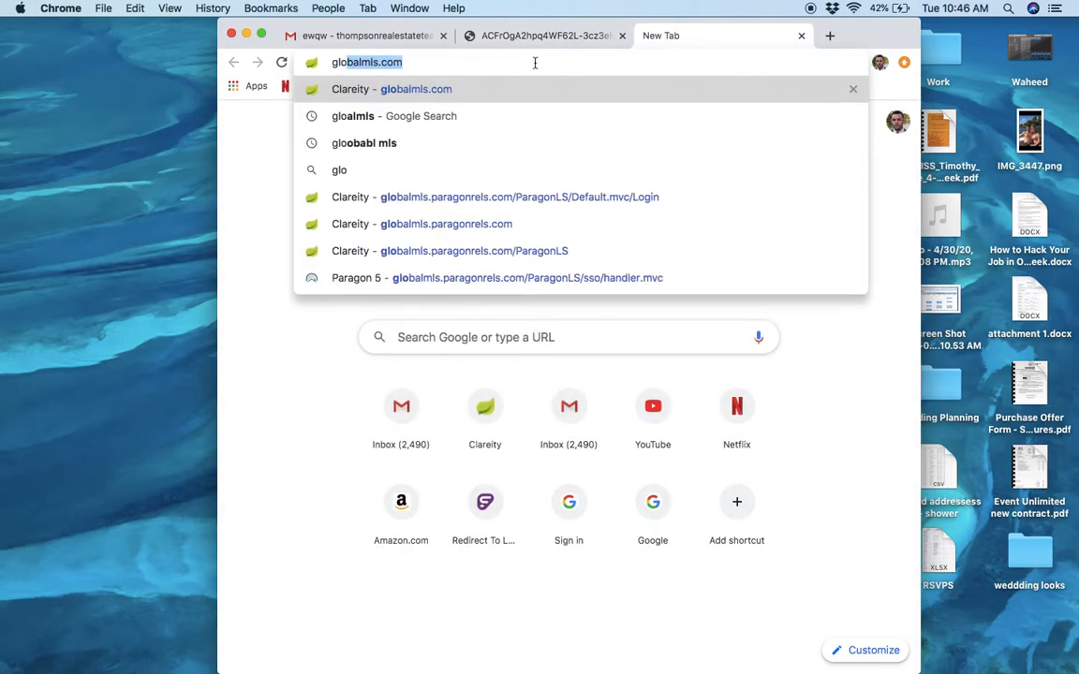
key(Return)
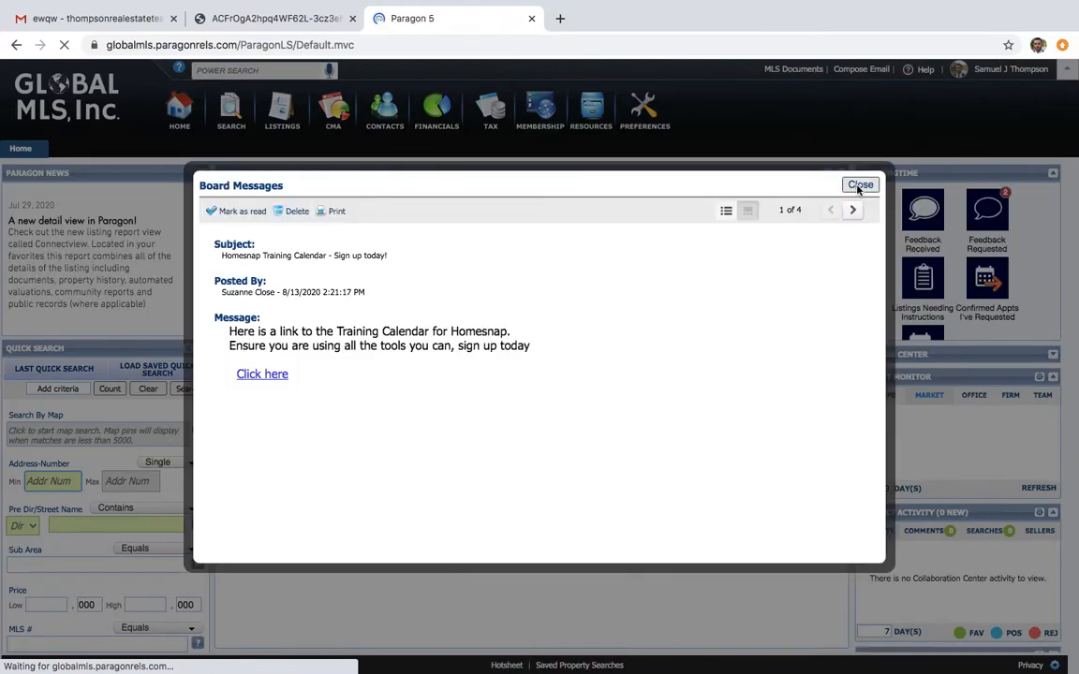
click(860, 185)
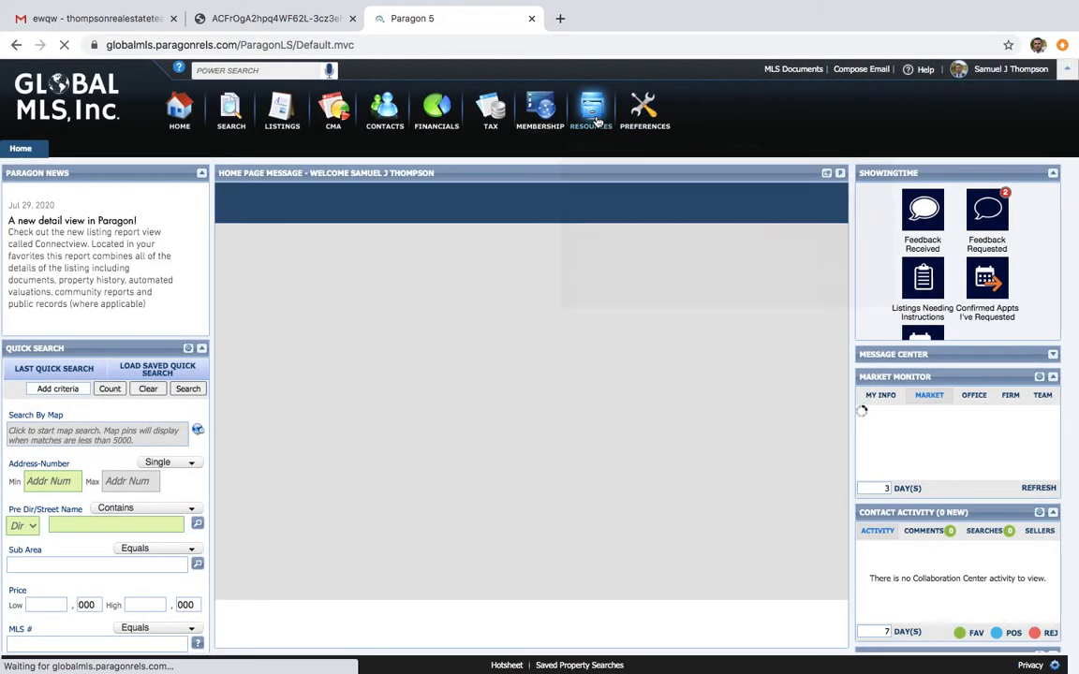
Open the ZipForm Plus website from the My Links list in the Paragon resources
mouse_move(597, 122)
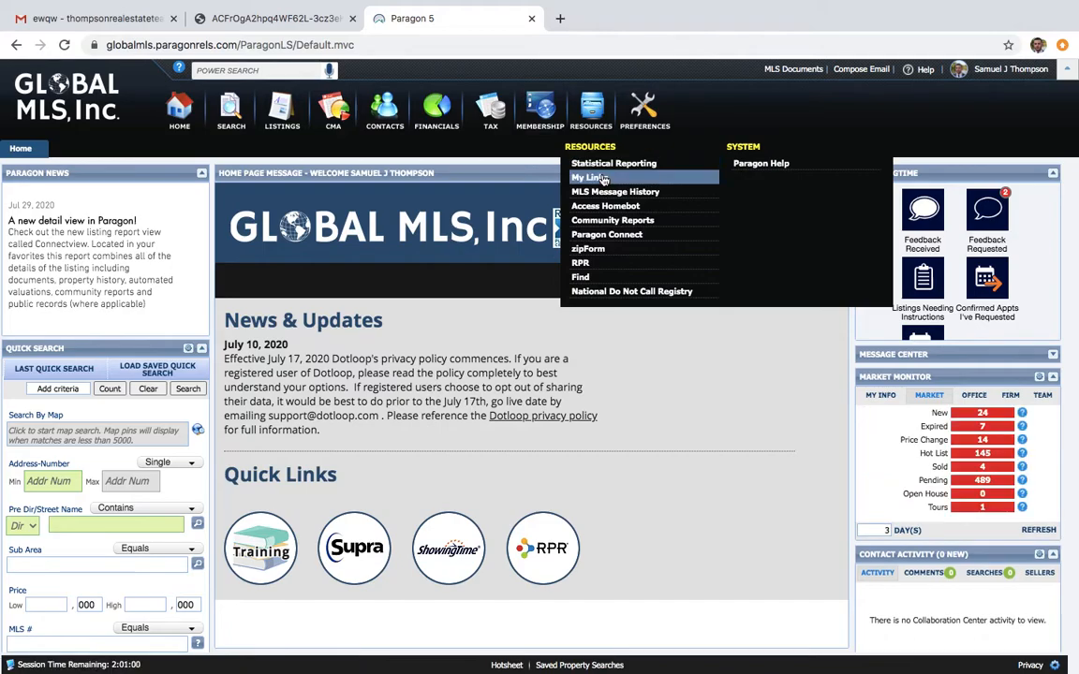
click(600, 178)
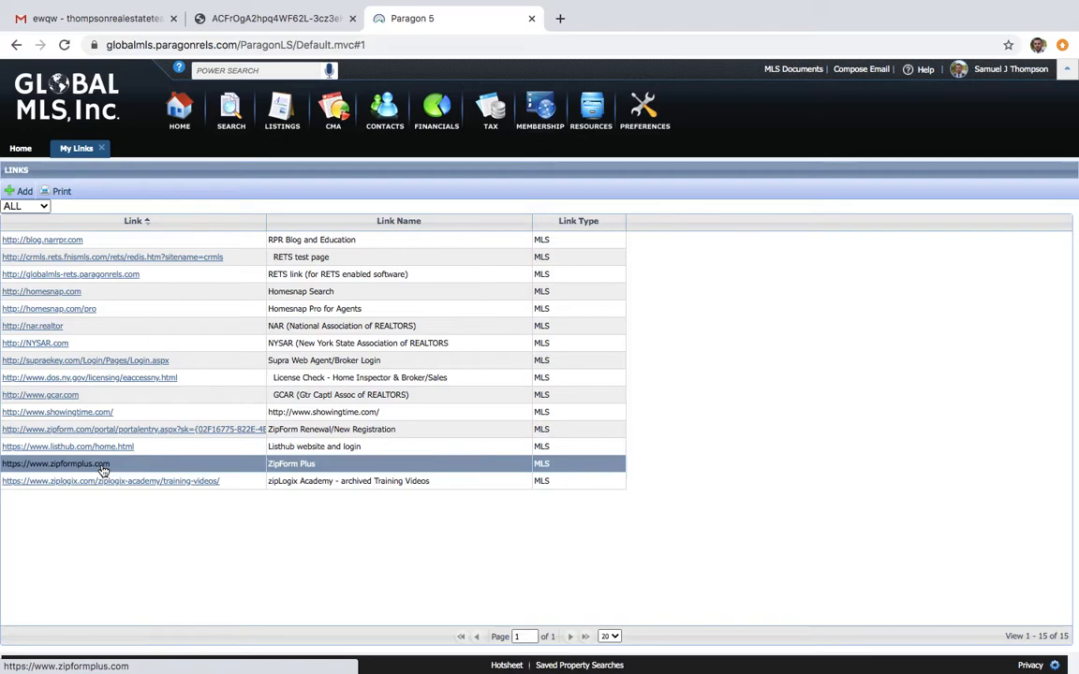
click(102, 470)
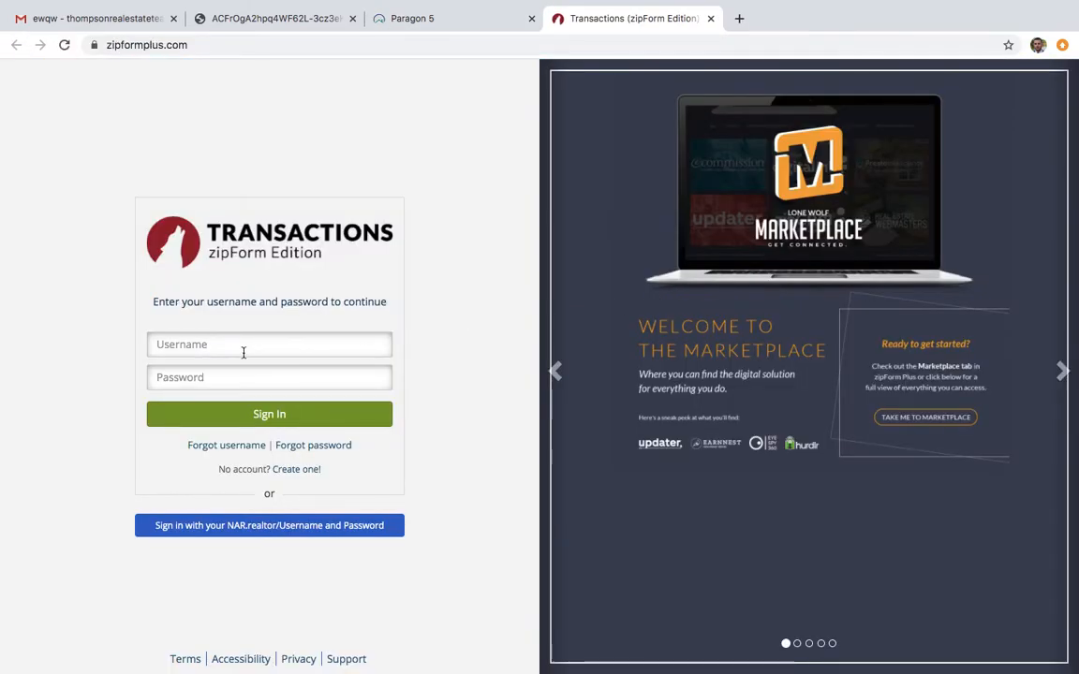
Sign in to zipForm with the saved username and the account password
click(242, 352)
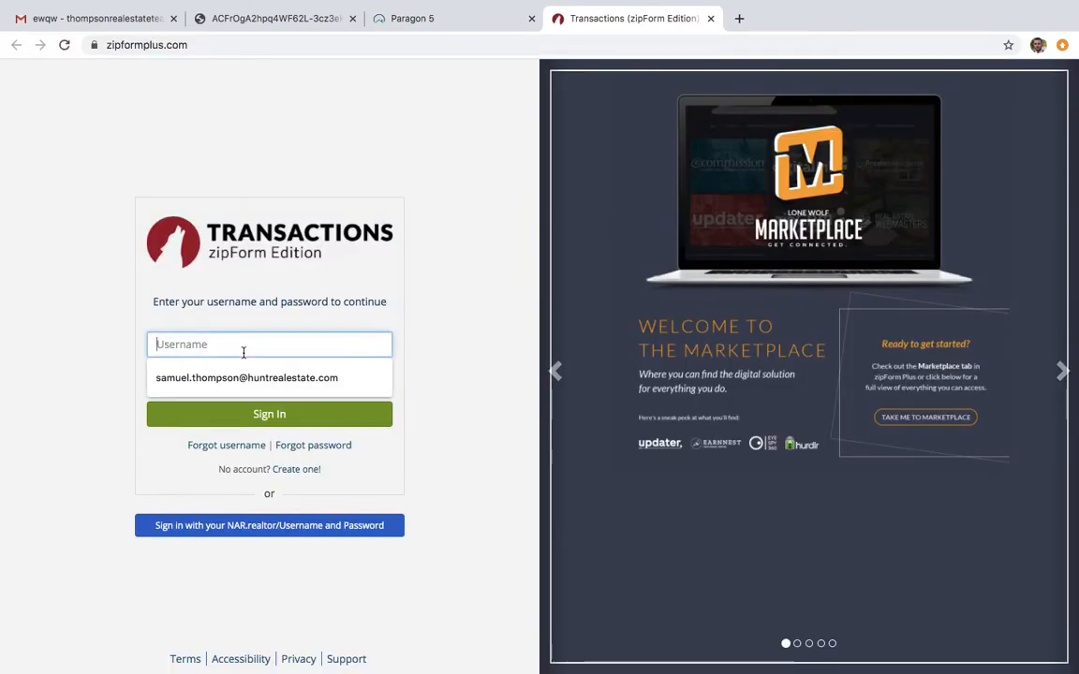
key(Down)
key(Return)
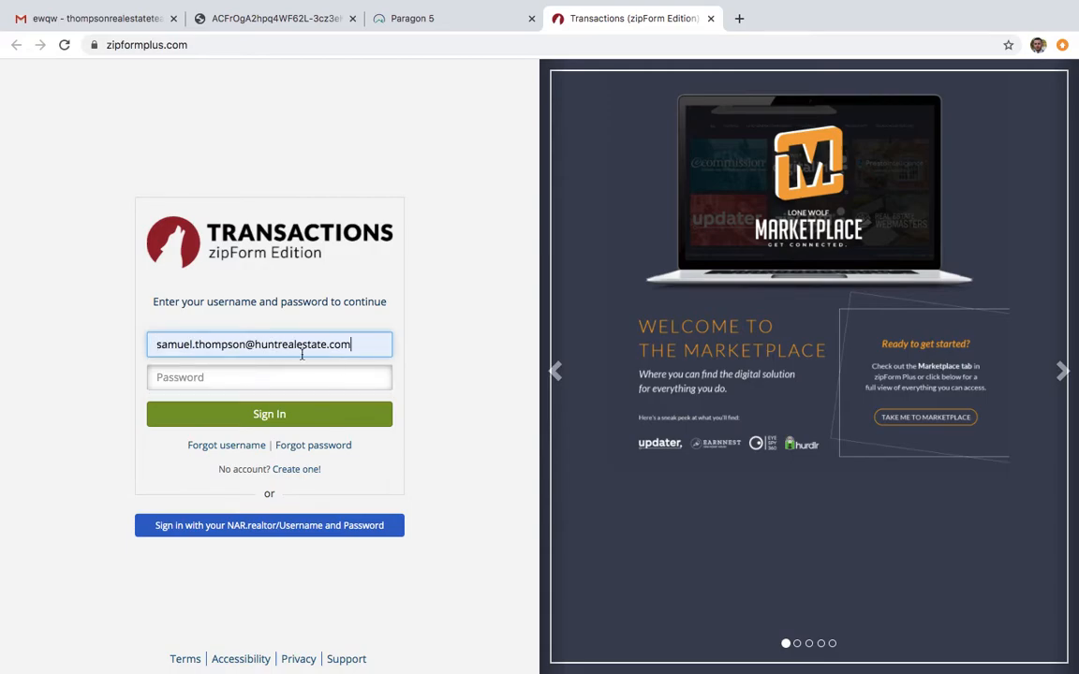
click(293, 379)
text(••)
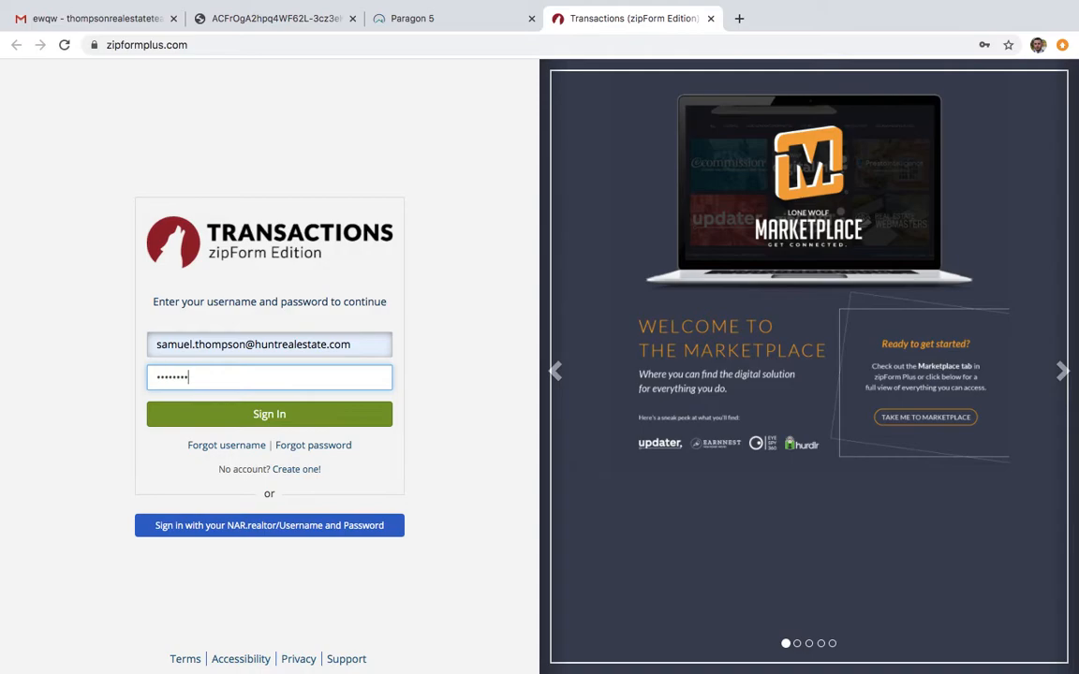
text(••••••)
key(Return)
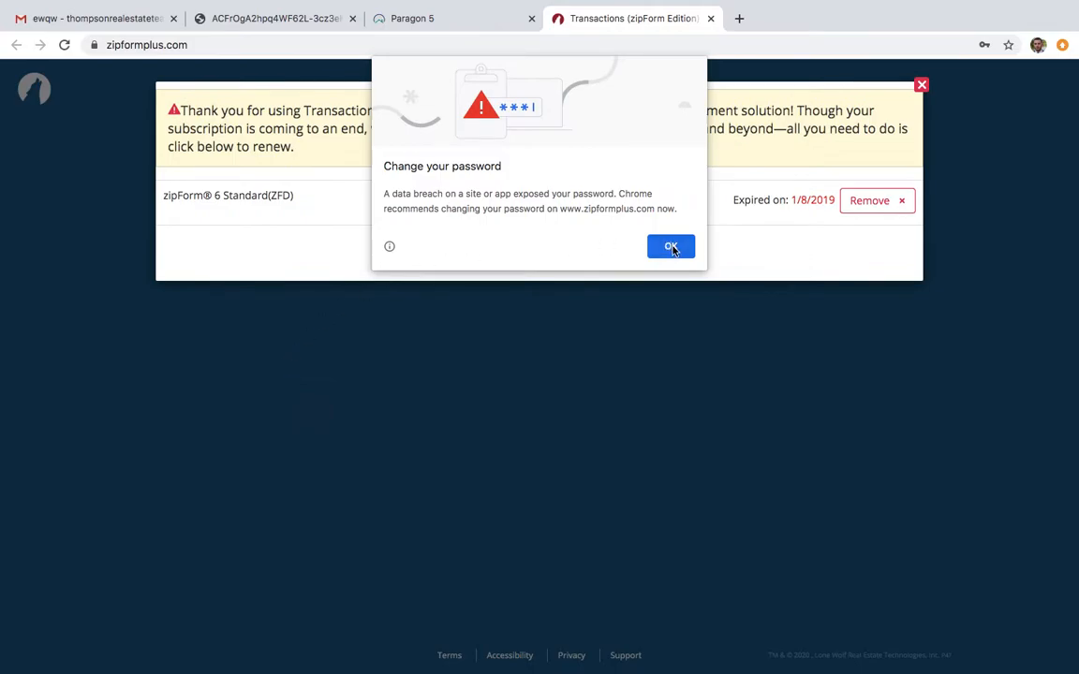
click(671, 248)
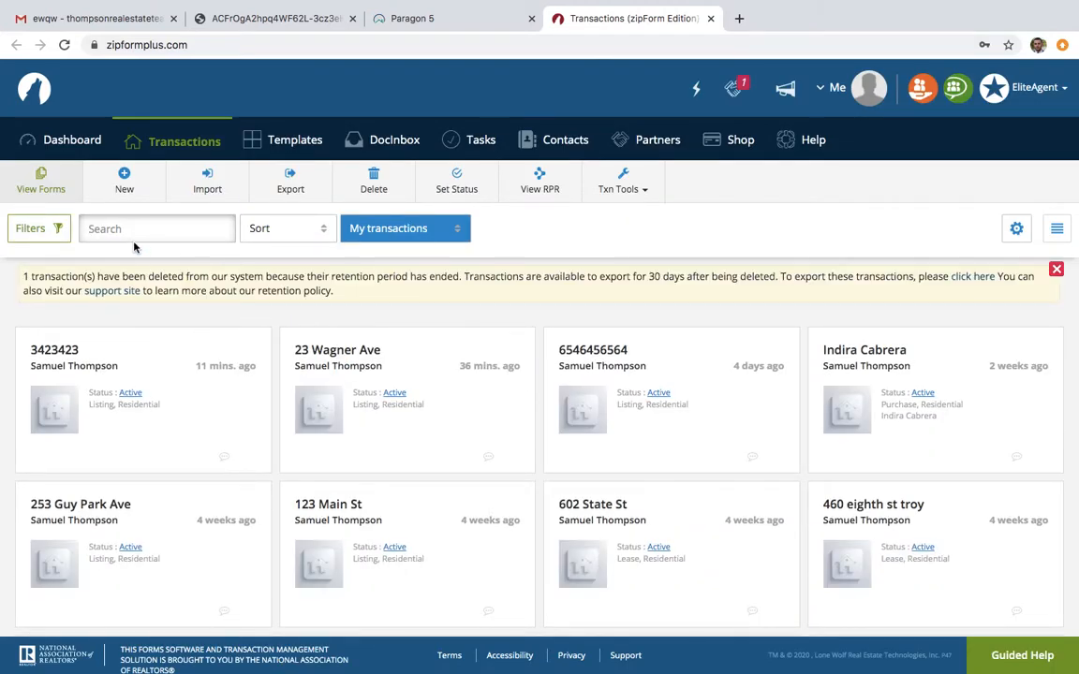
Create a new Quick Sign transaction named "123 main st buye"
click(134, 188)
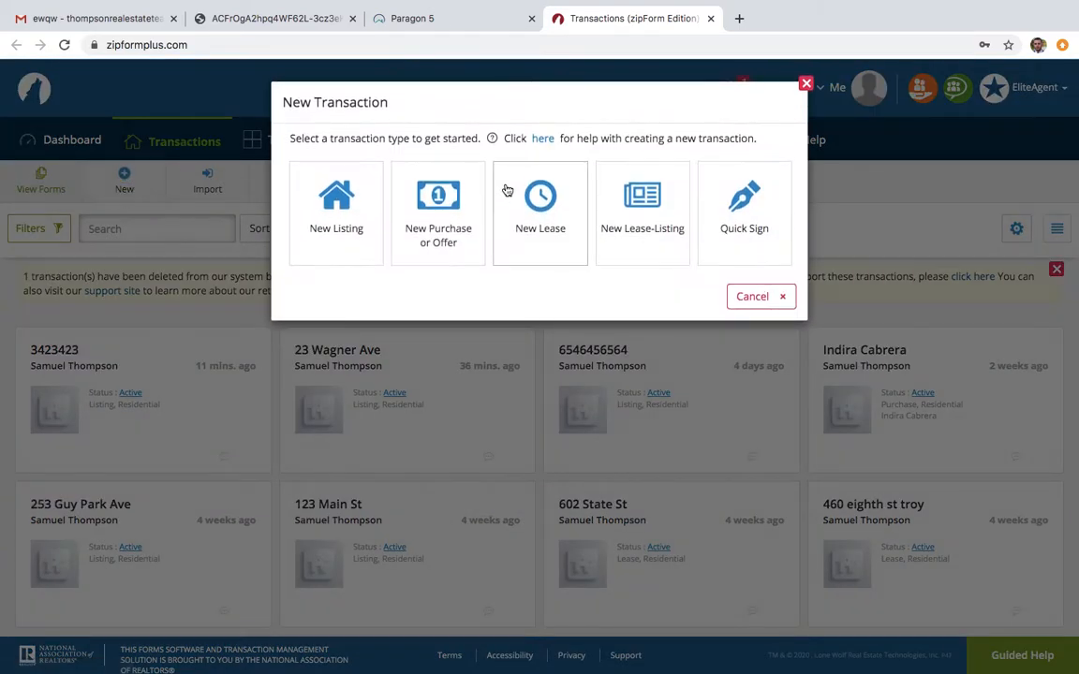
click(746, 234)
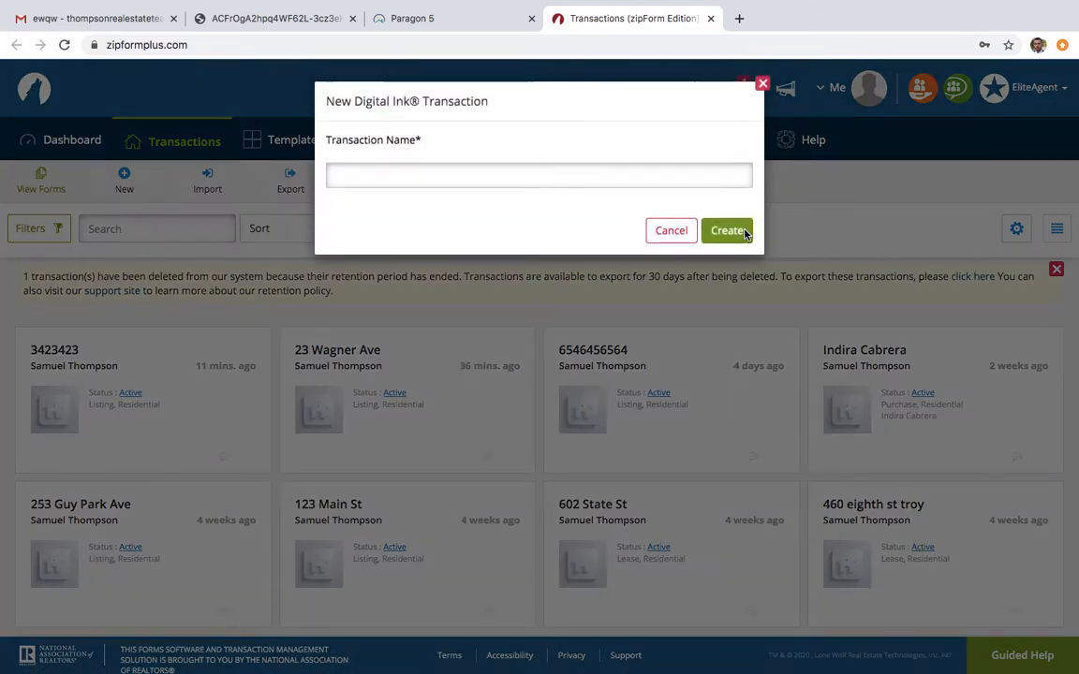
click(505, 181)
text(123 main s)
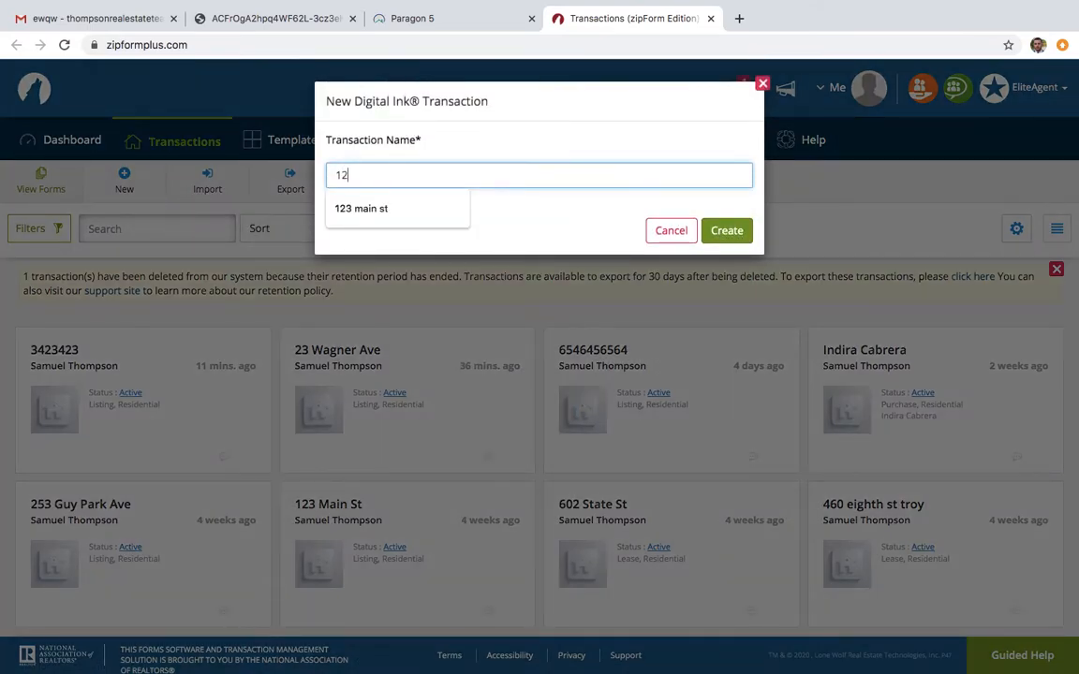
text(t buyer)
click(728, 231)
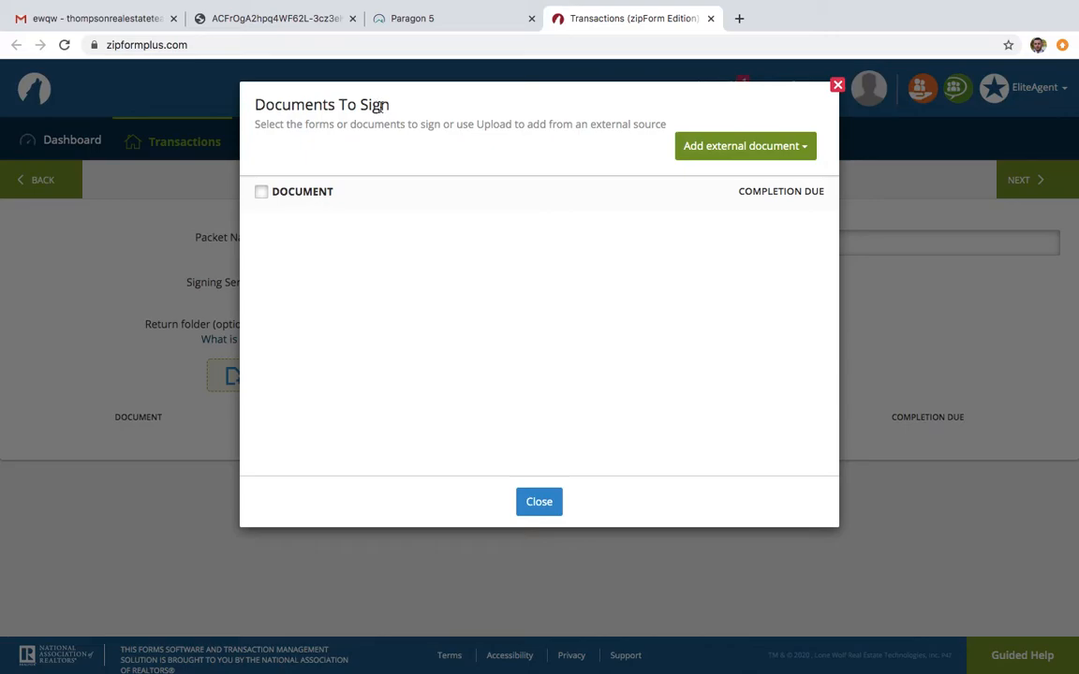
Upload "123 main st buyer.pdf" from the Desktop as the packet's document to sign, keeping the display name "123 main st buyer"
click(807, 147)
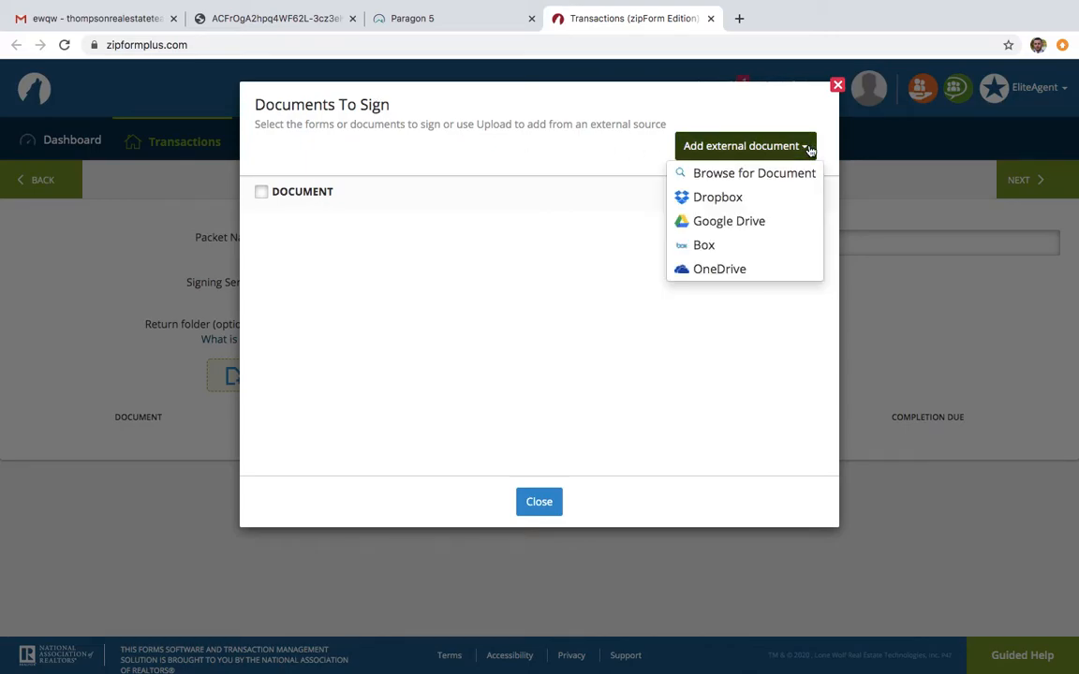
click(780, 176)
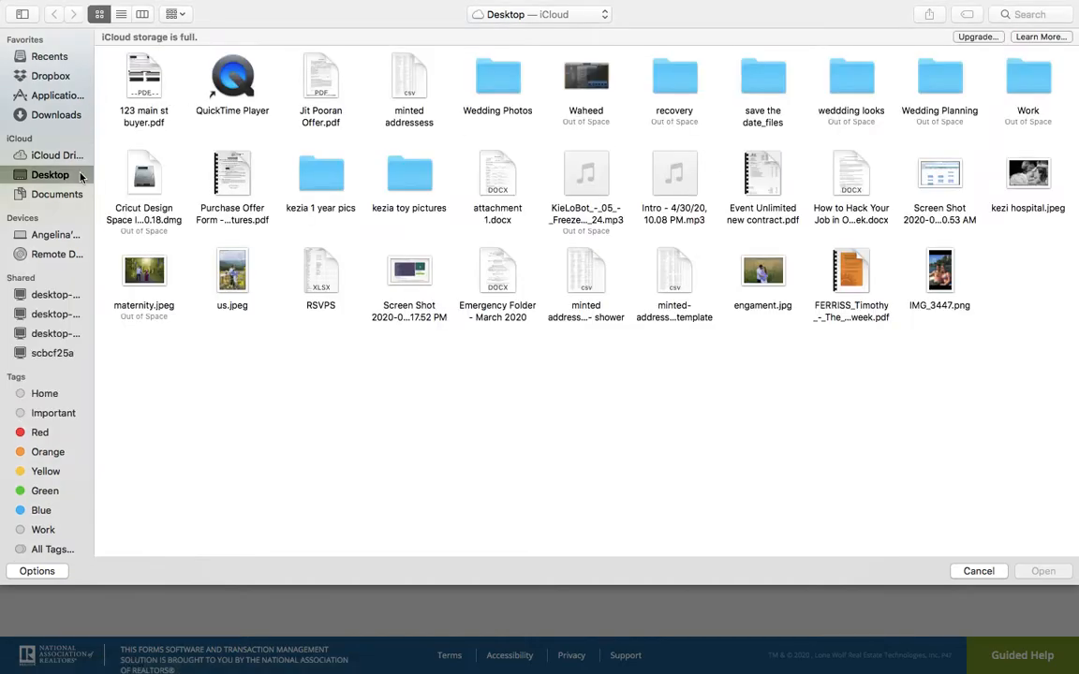
click(148, 80)
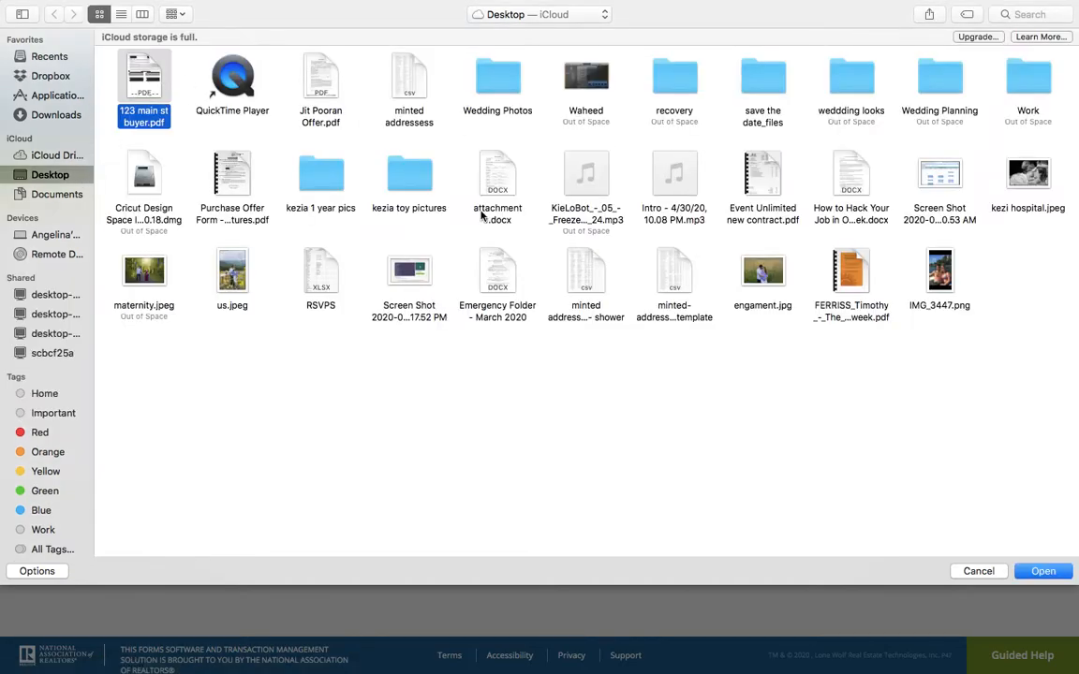
click(1039, 571)
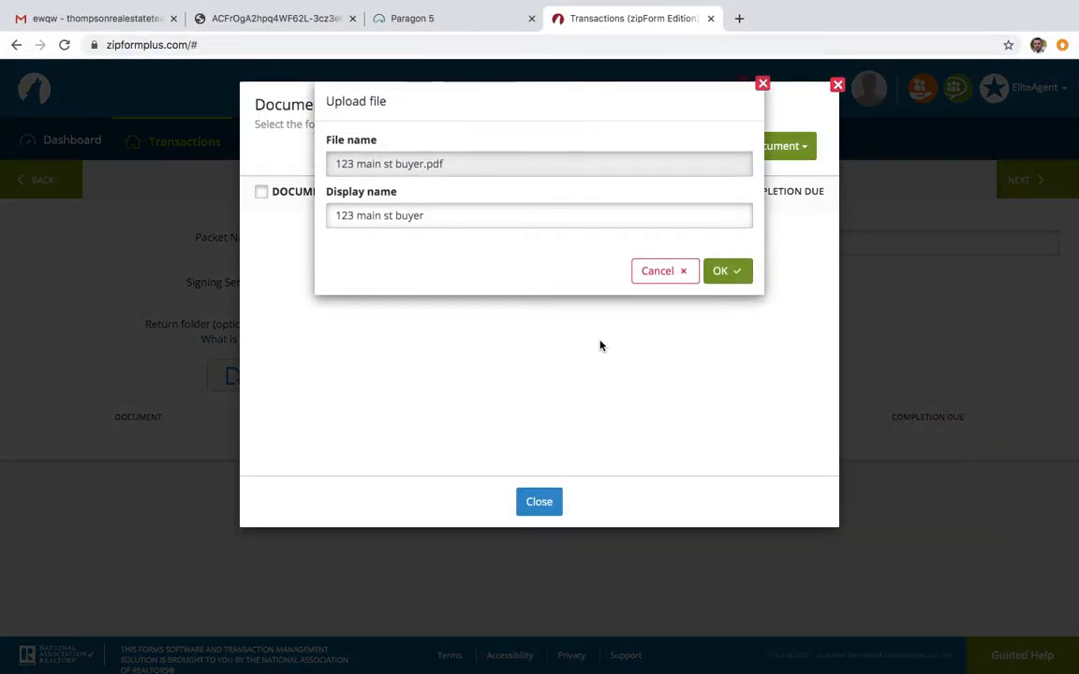
click(739, 273)
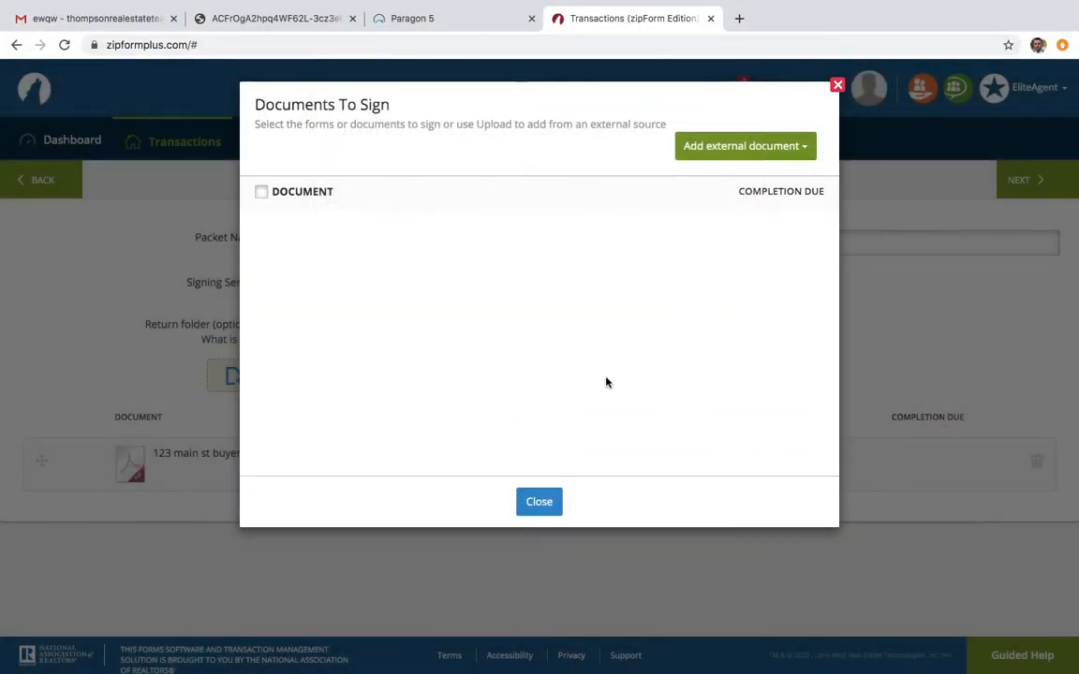
click(547, 504)
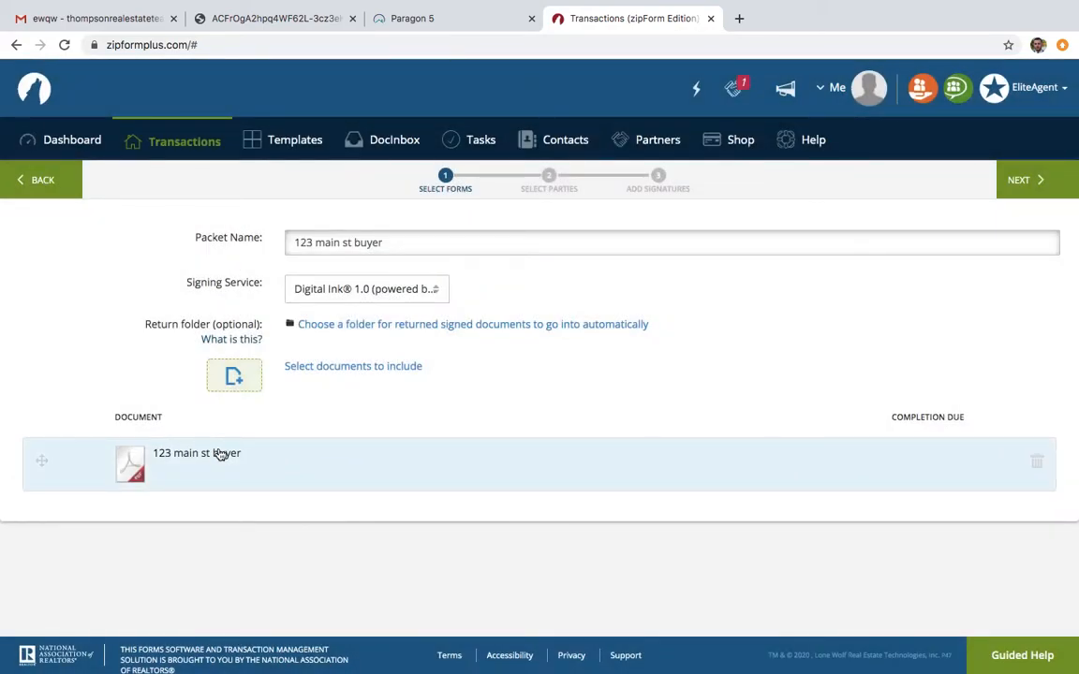
Proceed to selecting the parties and fill in a new signer's first name, last name and the role Buyer
click(1024, 185)
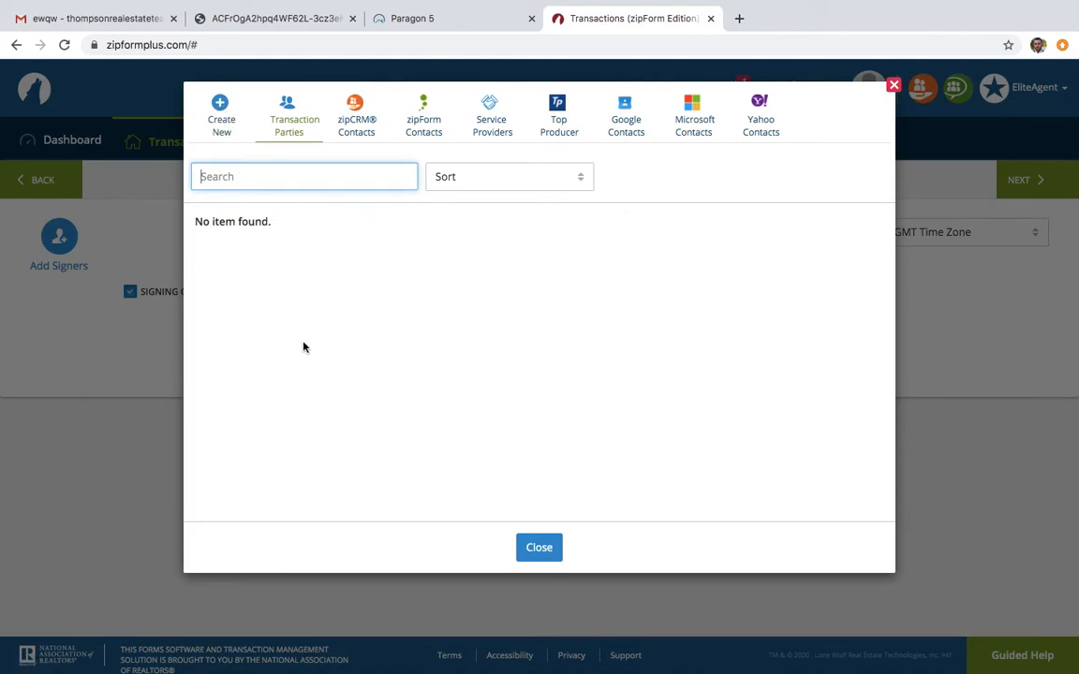
click(221, 110)
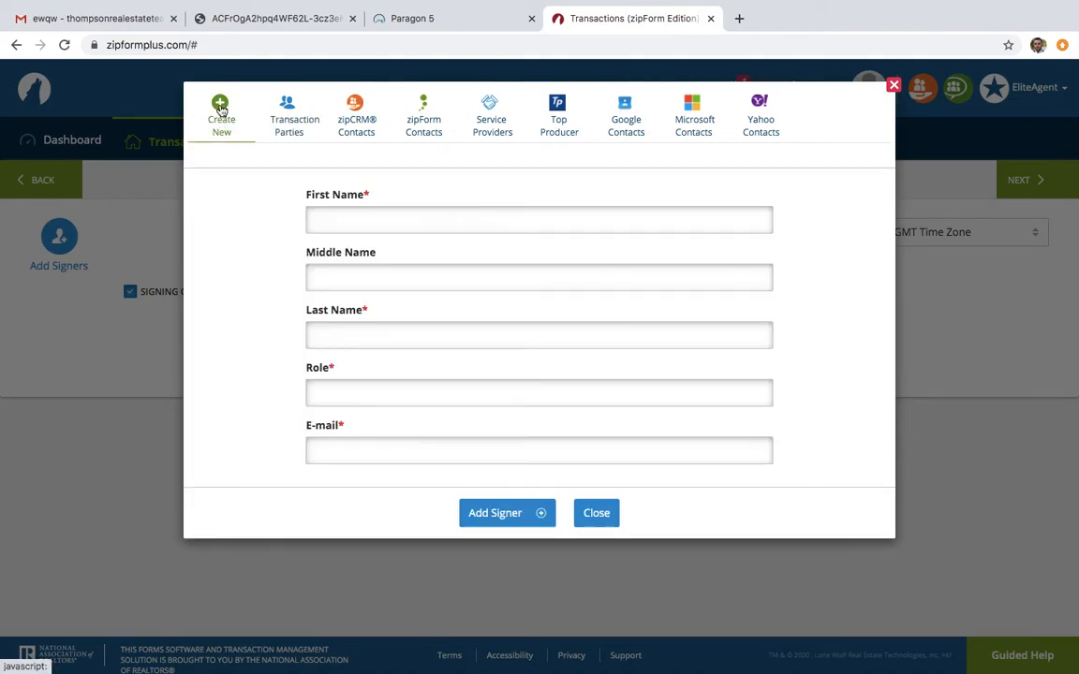
click(361, 223)
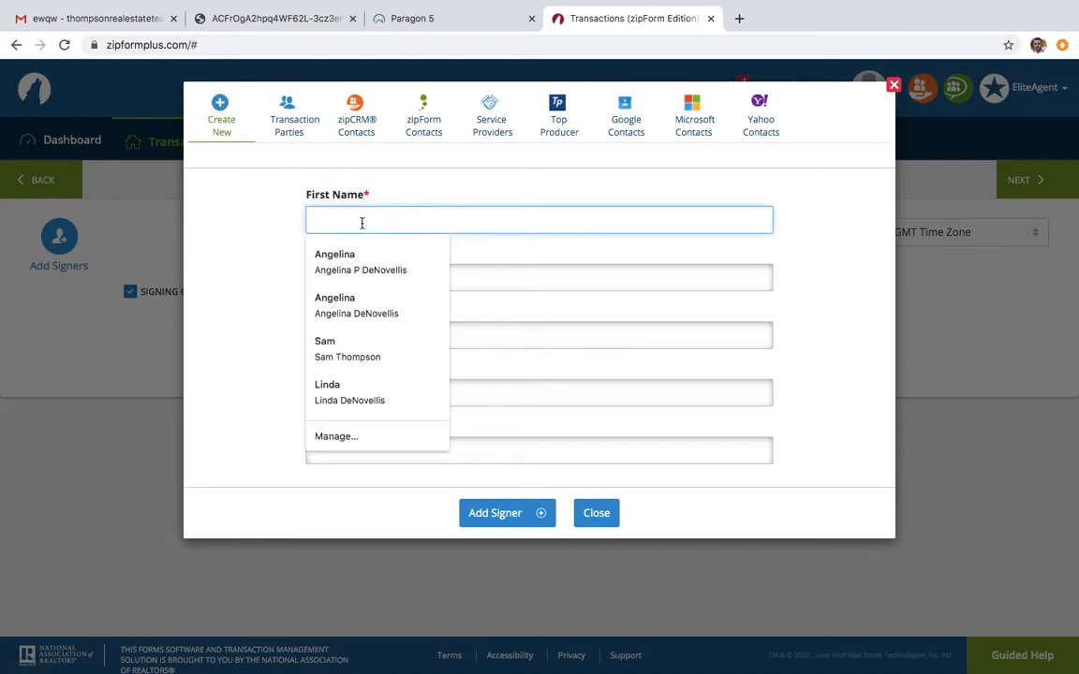
text(J)
key(Tab)
key(Tab)
text(Doe)
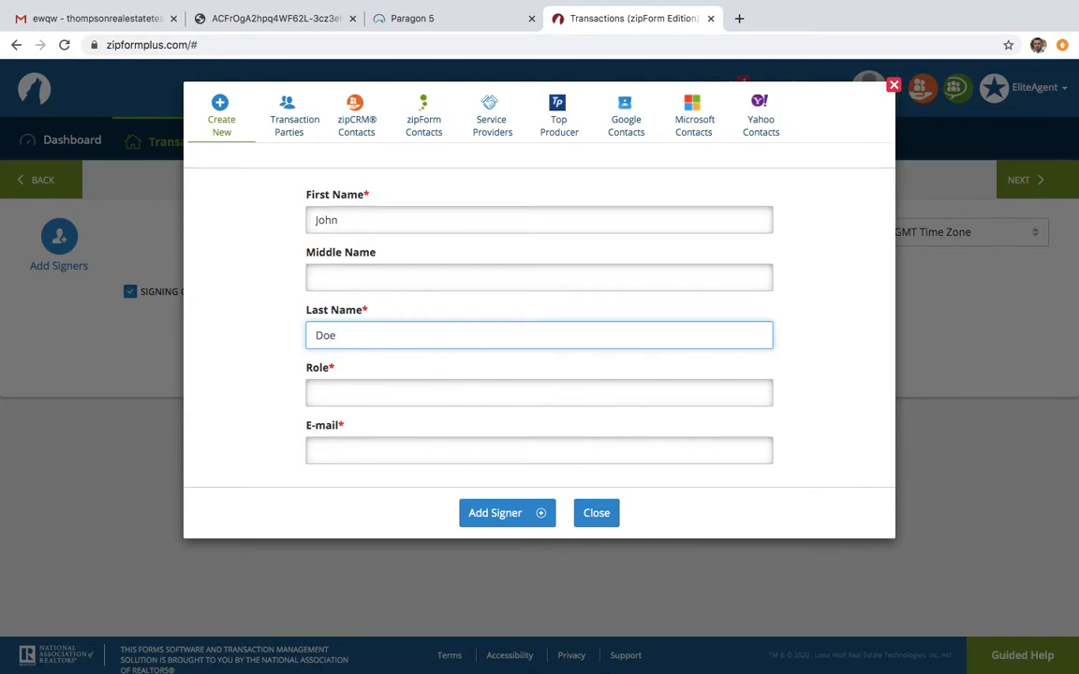
click(375, 382)
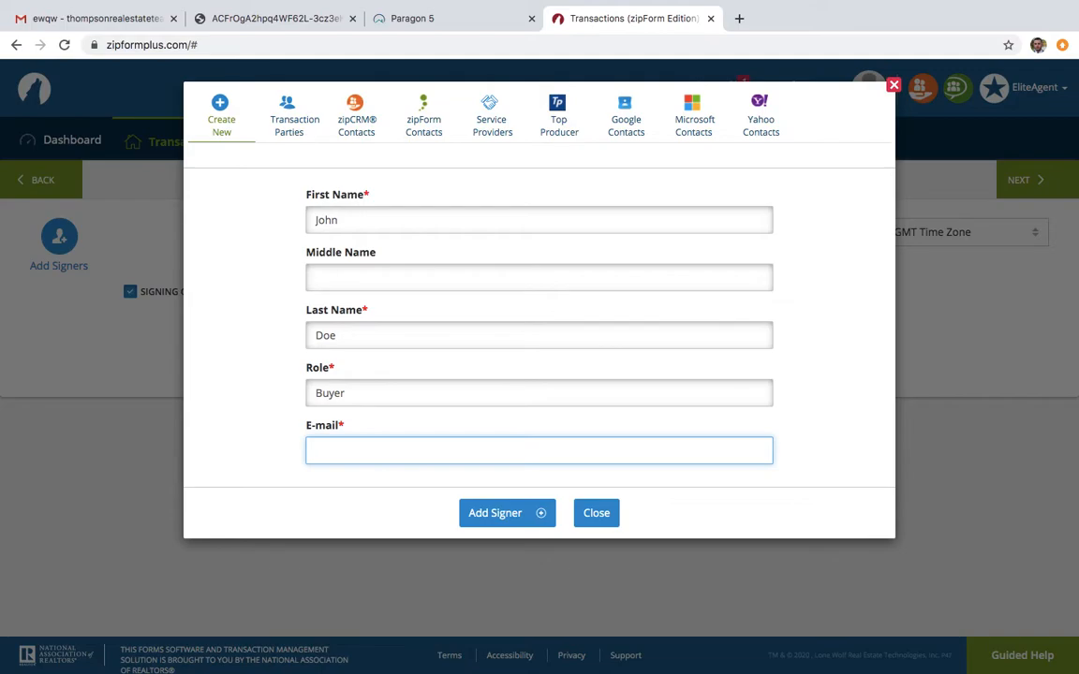
Enter the buyer's e-mail address and add the buyer to the packet as a signer
text(thomp)
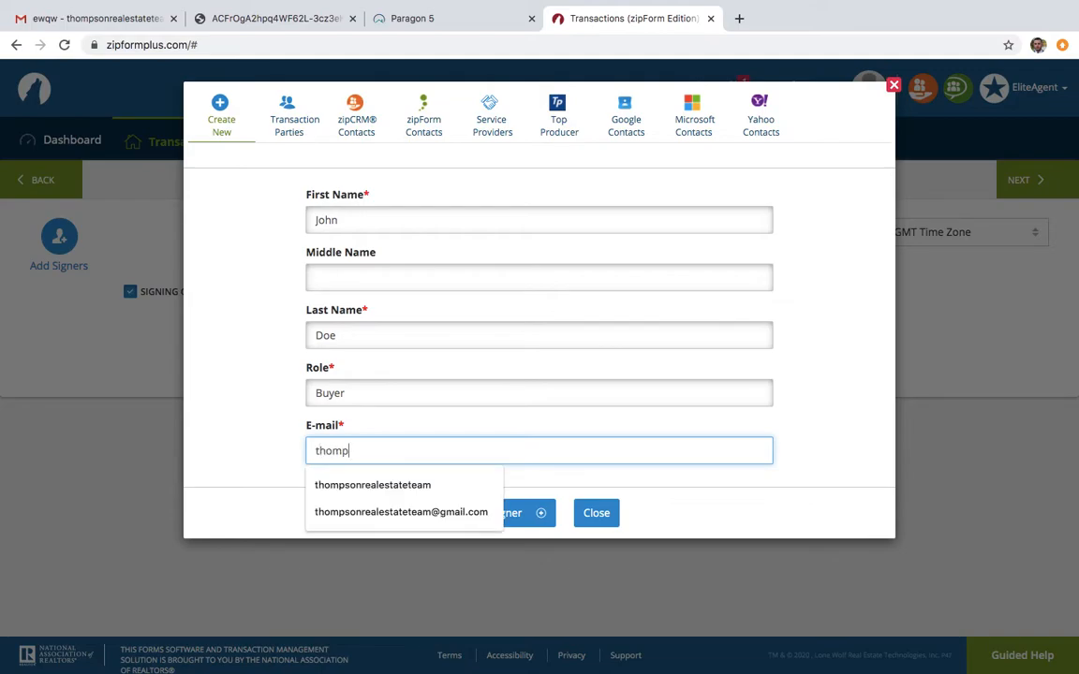
key(Down)
key(Down)
key(Return)
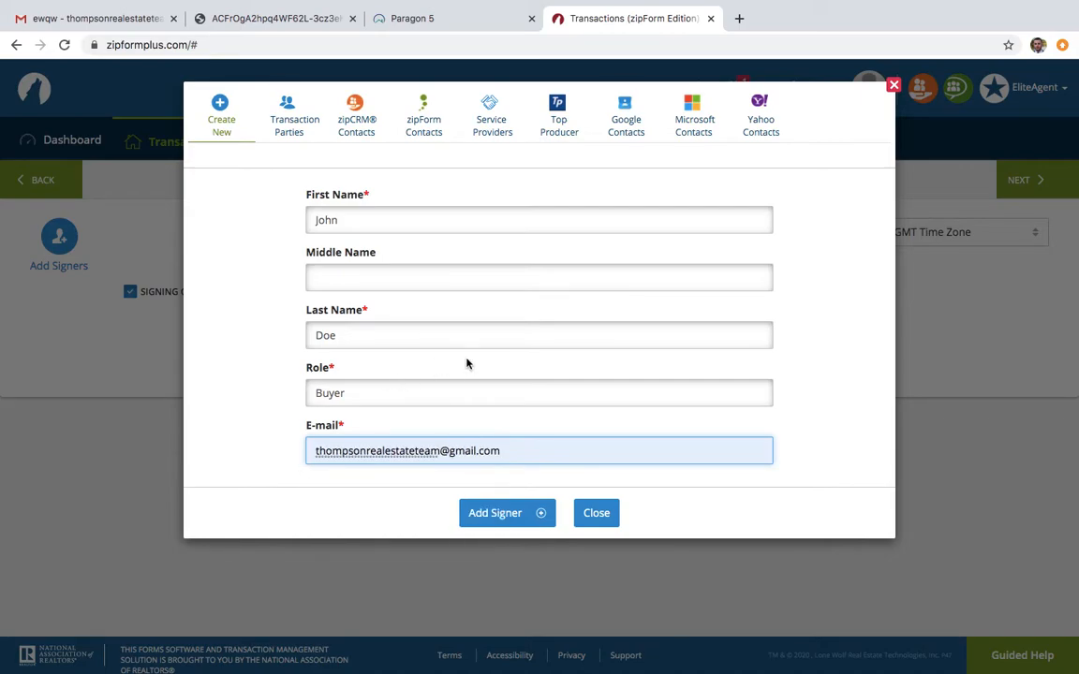
click(540, 517)
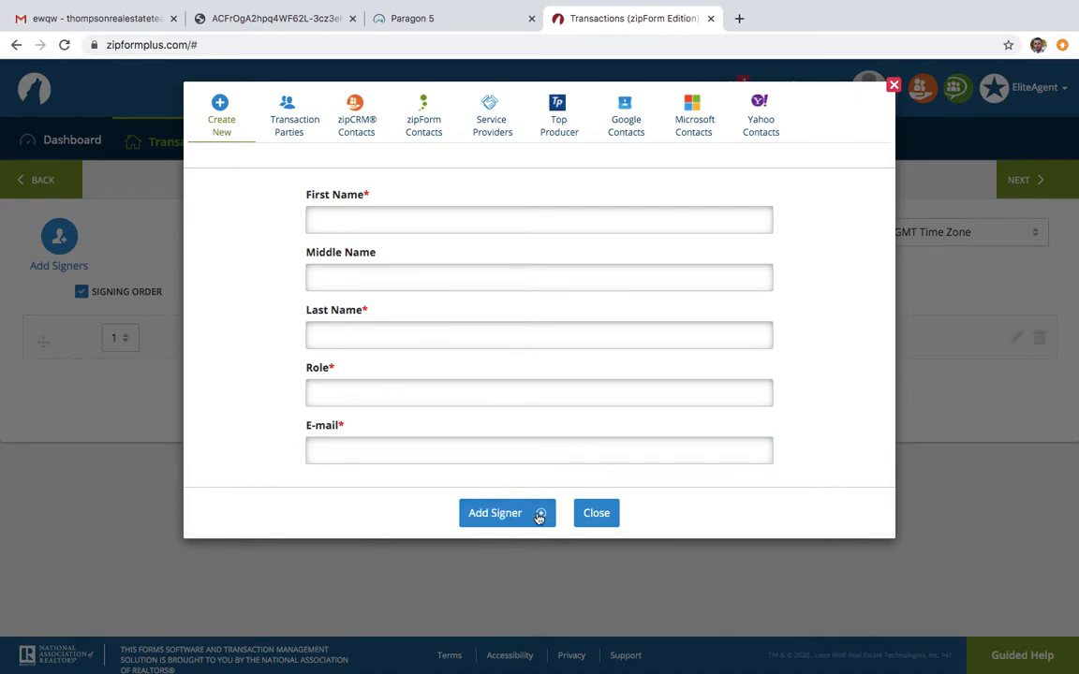
click(595, 514)
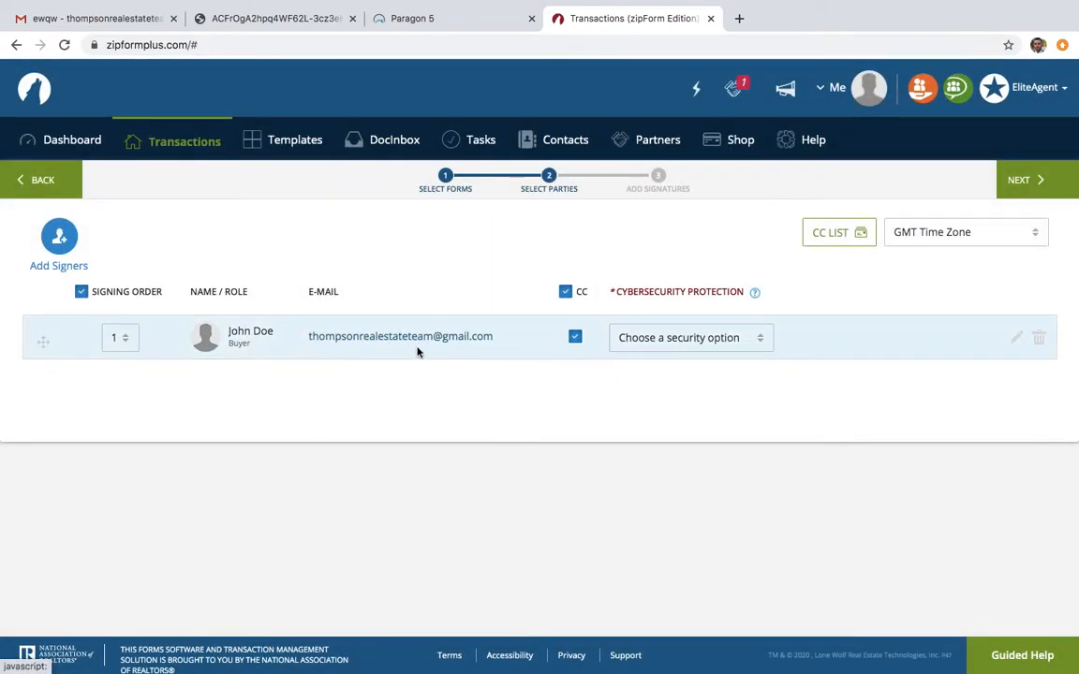
Continue to adding signatures, declining the two-factor authentication cybersecurity offer
click(1038, 183)
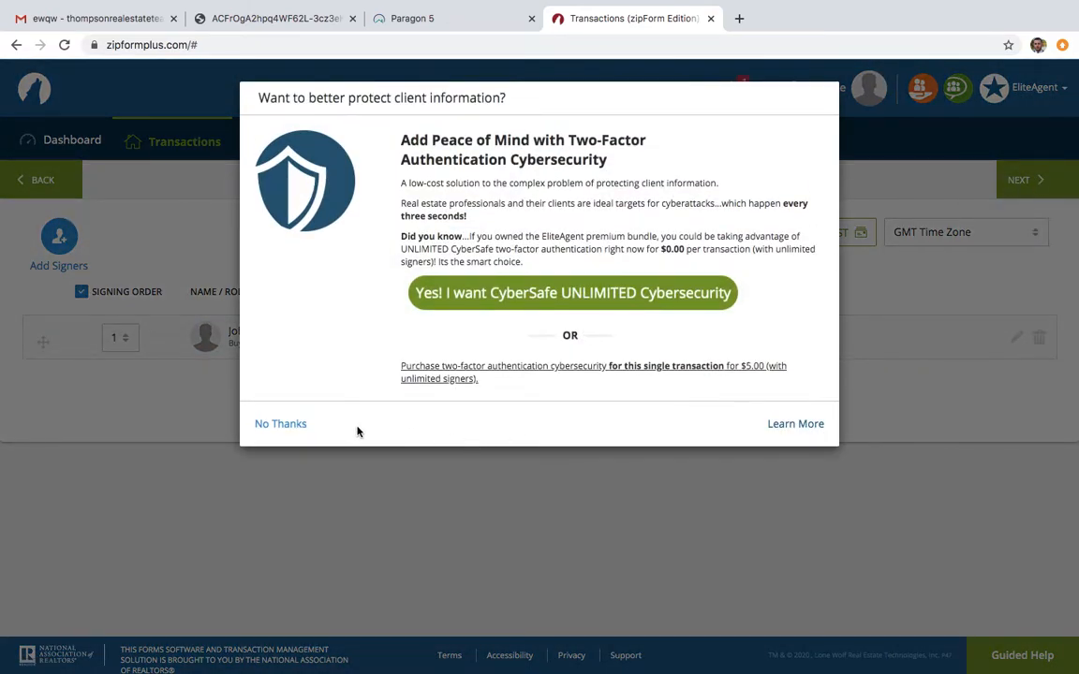
click(296, 427)
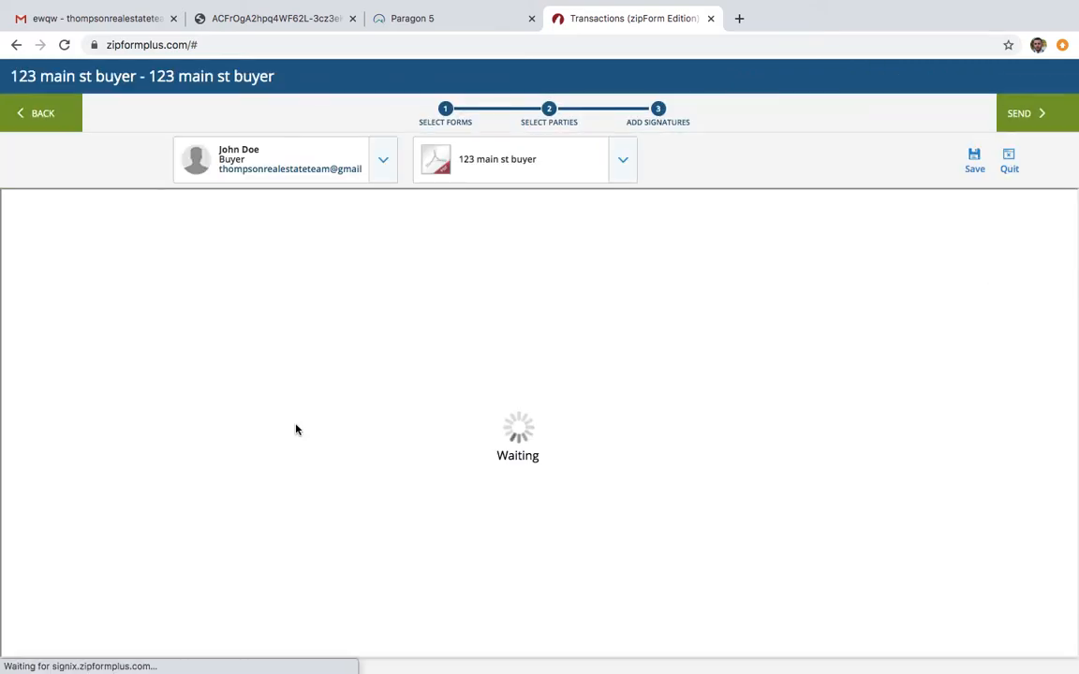
Place the buyer's signature field on the first Purchaser line and its date field on the purchaser's Dated line
scroll(396, 395, down, 10)
scroll(395, 395, down, 5)
scroll(396, 395, up, 3)
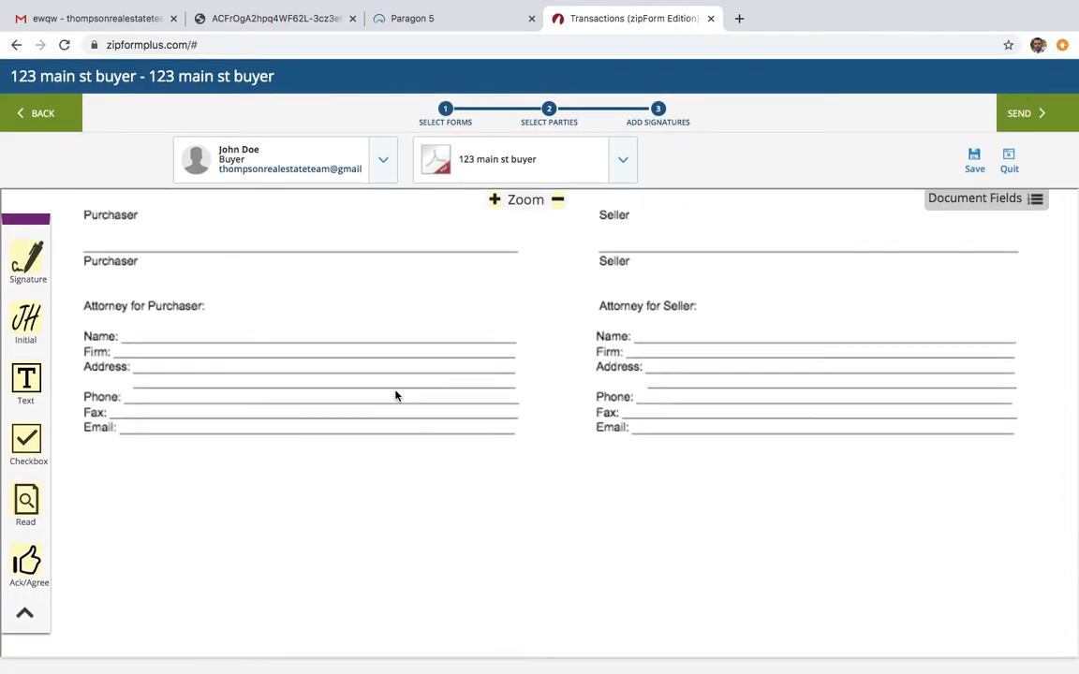
scroll(395, 395, up, 4)
scroll(395, 395, up, 2)
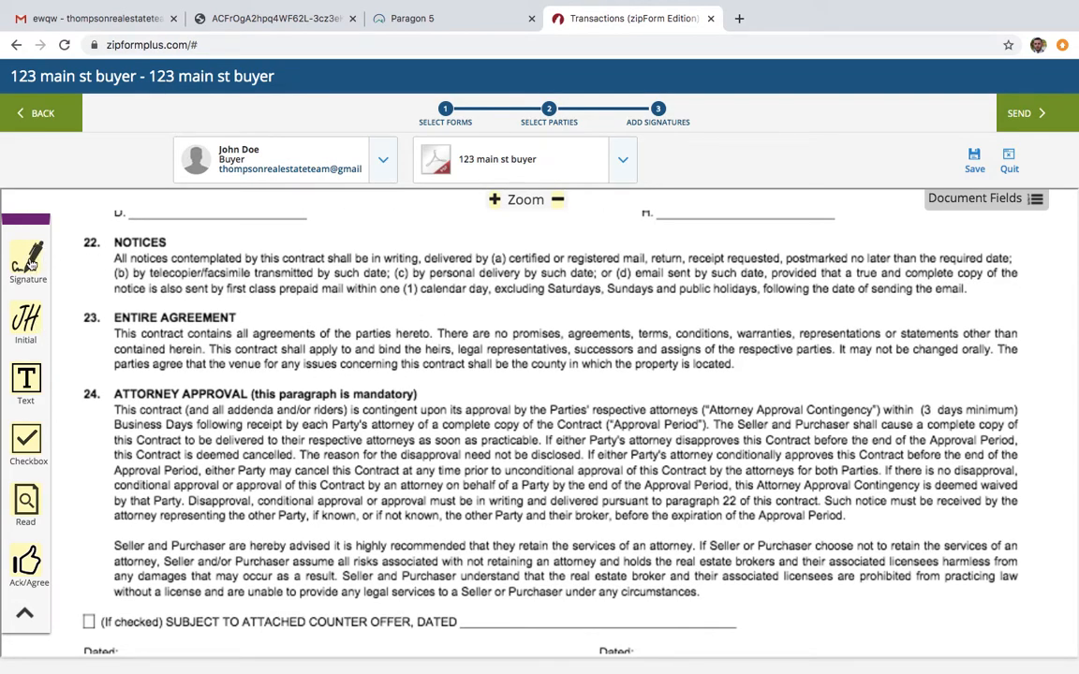
mouse_move(31, 265)
mouse_down()
mouse_move(76, 190)
mouse_move(257, 92)
mouse_move(68, 298)
mouse_move(43, 278)
mouse_move(117, 286)
mouse_move(463, 435)
mouse_move(465, 377)
mouse_up()
scroll(498, 387, down, 2)
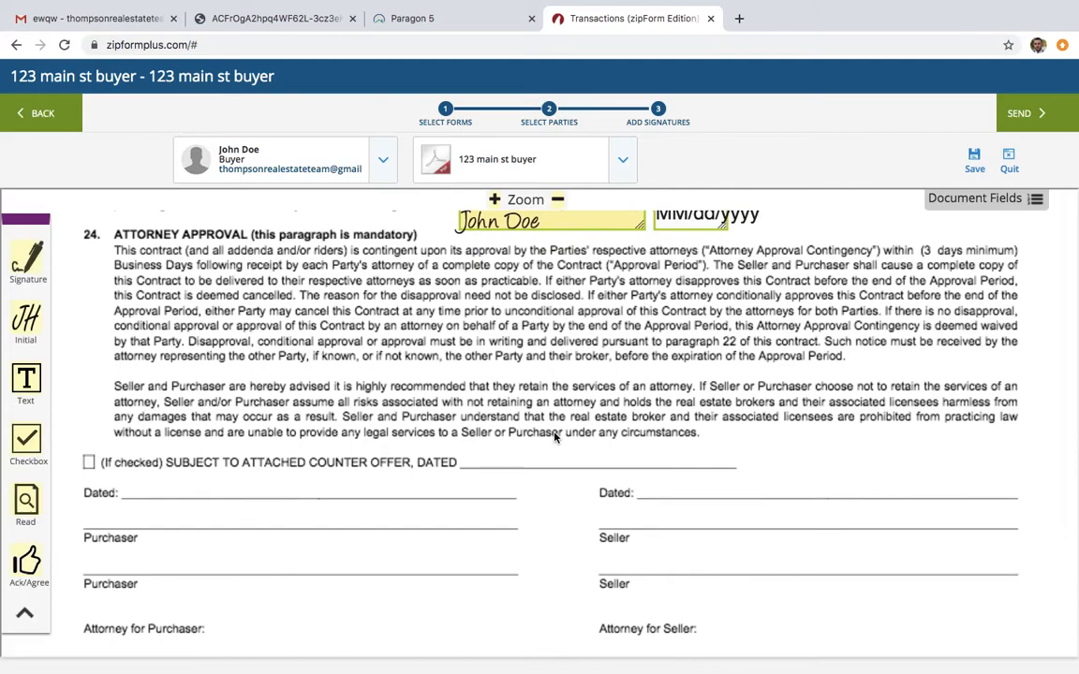
mouse_move(450, 265)
mouse_down()
mouse_move(282, 490)
mouse_move(132, 536)
mouse_up()
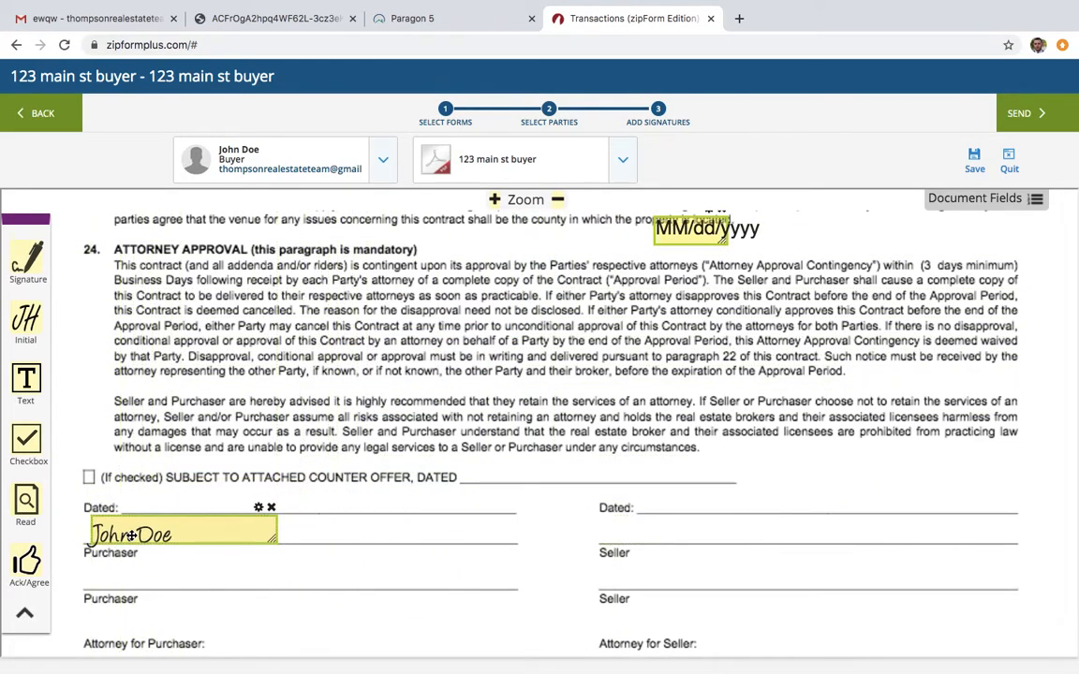
drag(689, 229, 159, 493)
Add small text fields on the Name and Firm lines under Attorney for Purchaser
scroll(345, 559, down, 1)
scroll(345, 560, down, 2)
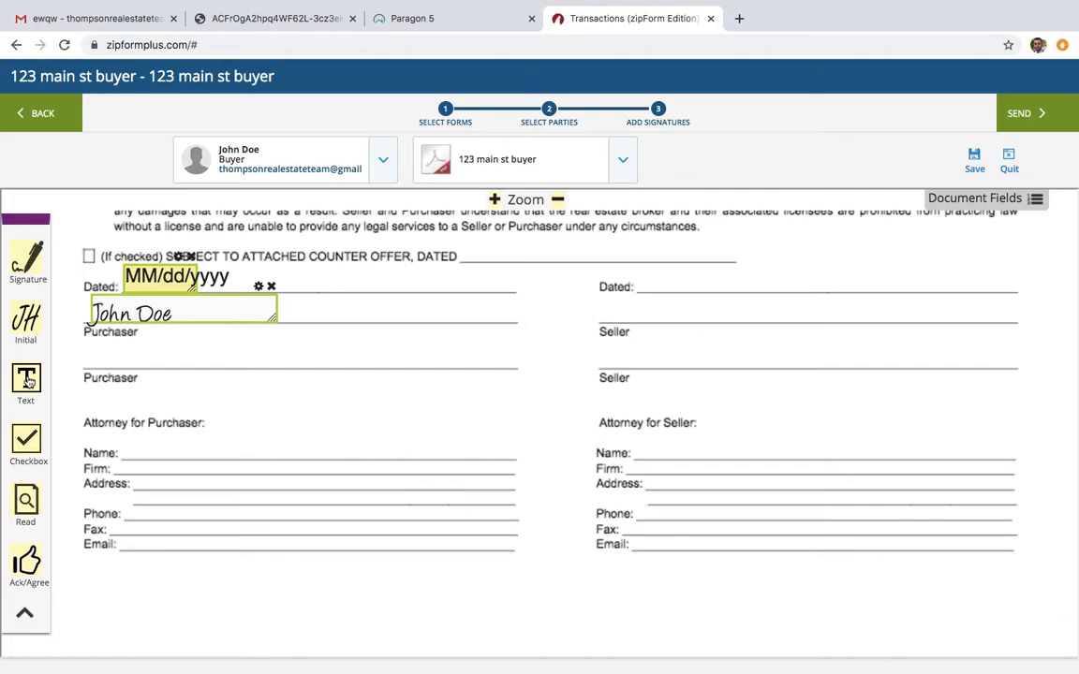
drag(27, 379, 137, 443)
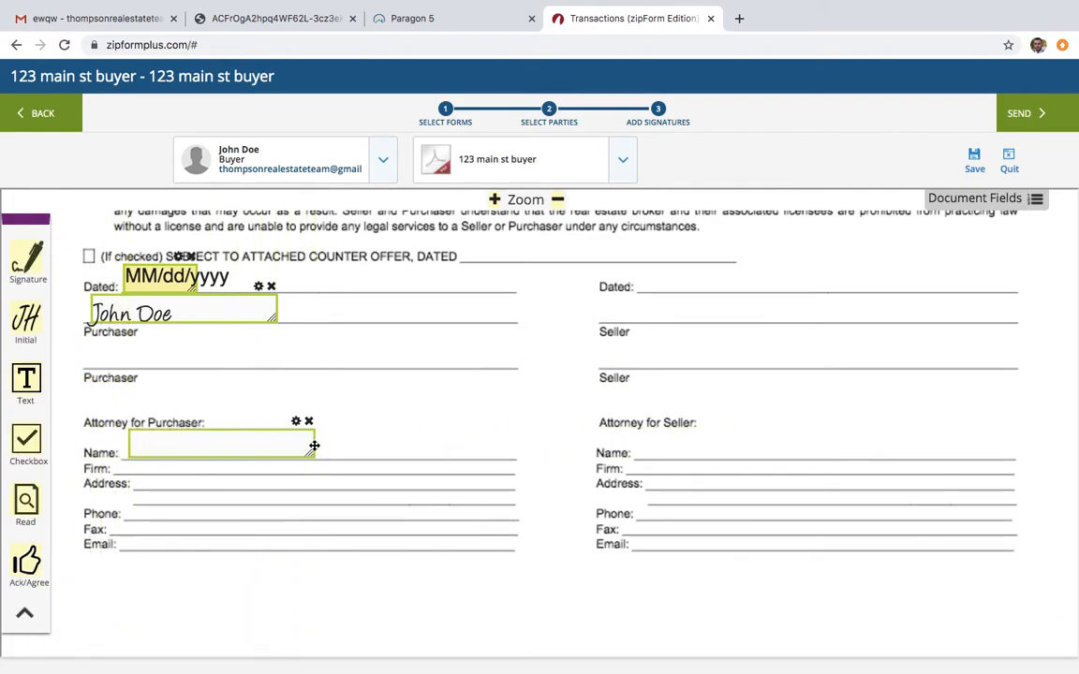
drag(311, 453, 217, 448)
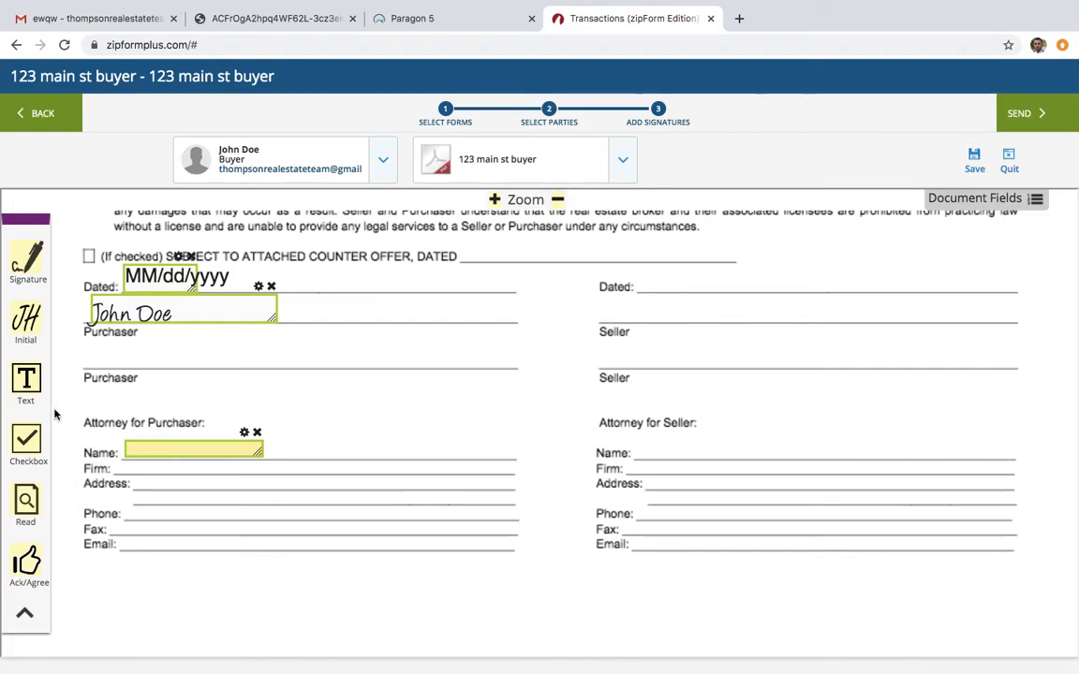
drag(26, 380, 121, 473)
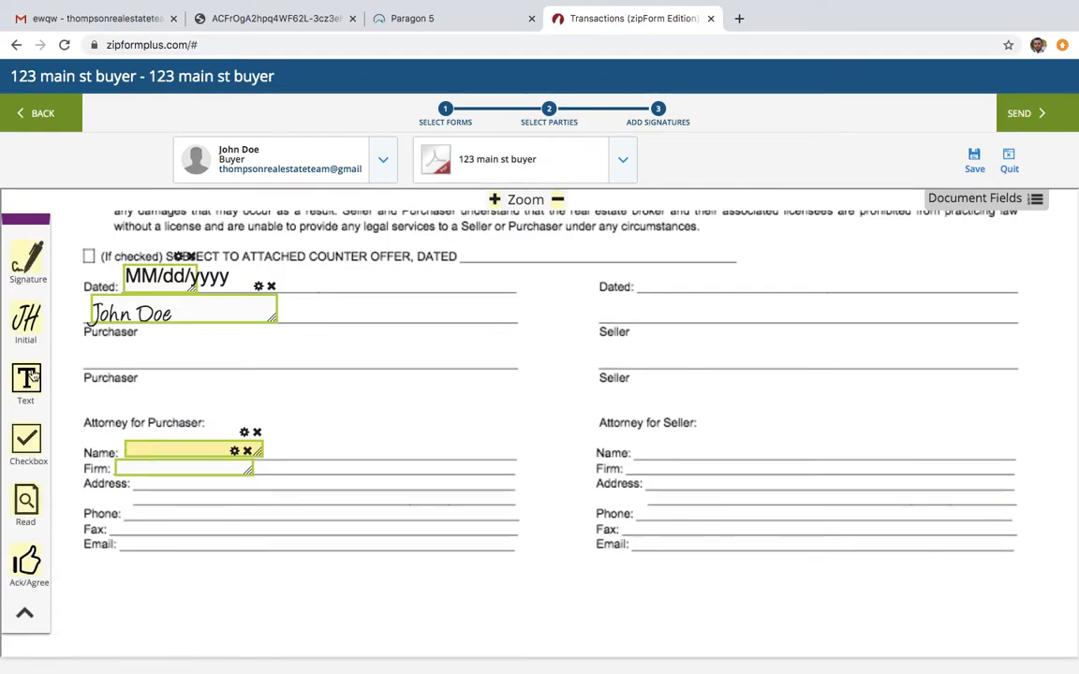
Place the buyer's initials field on the blank before Purchaser's Initials in the page footer
scroll(317, 493, down, 5)
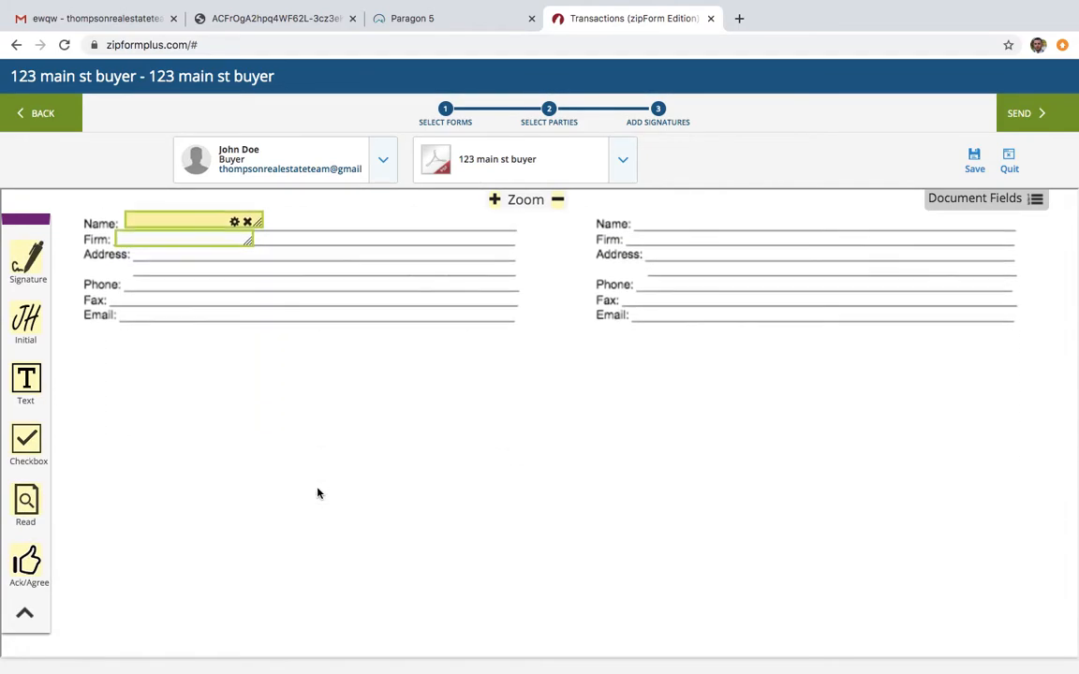
scroll(317, 493, down, 2)
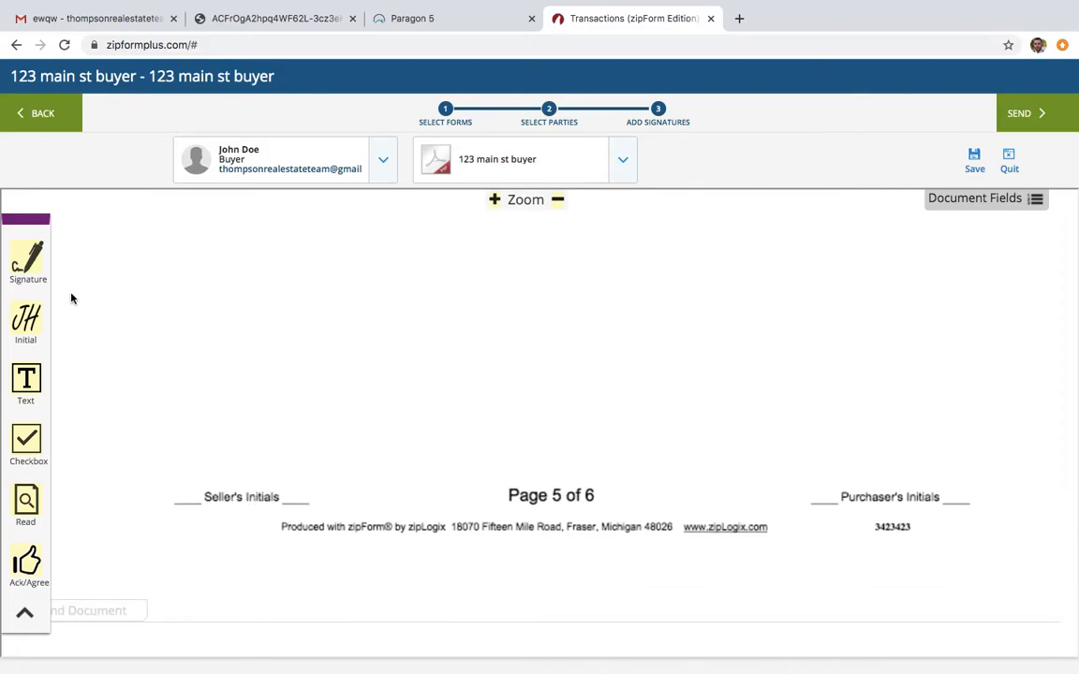
drag(31, 318, 817, 488)
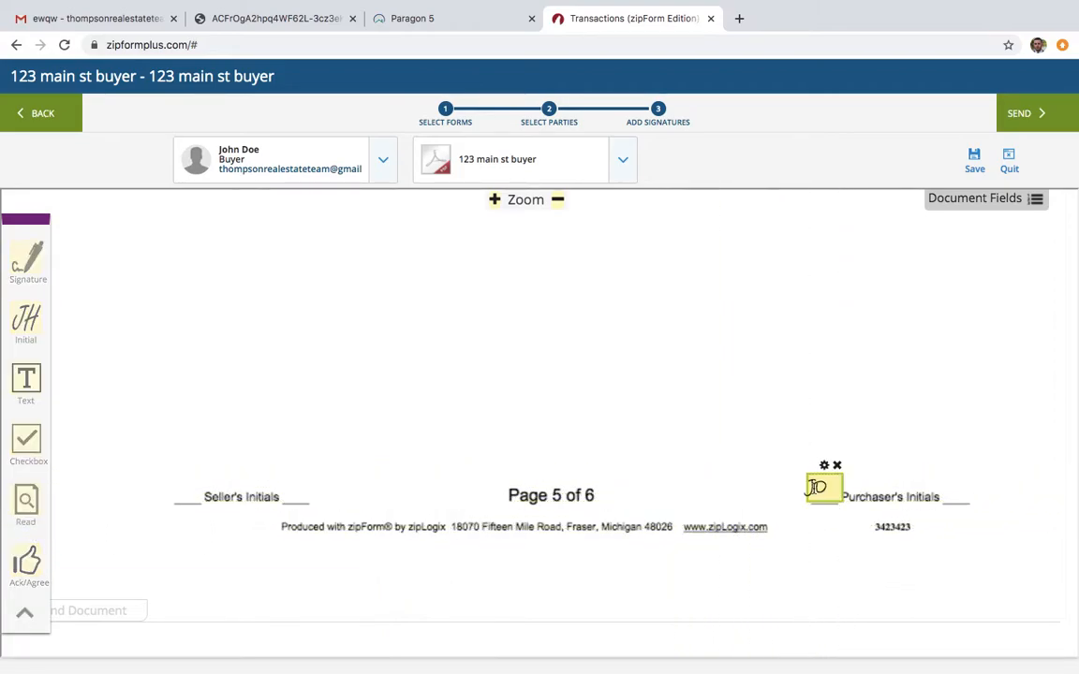
Send the signing invitation with the title "123 main st buyer" and the default e-mail message
click(1023, 114)
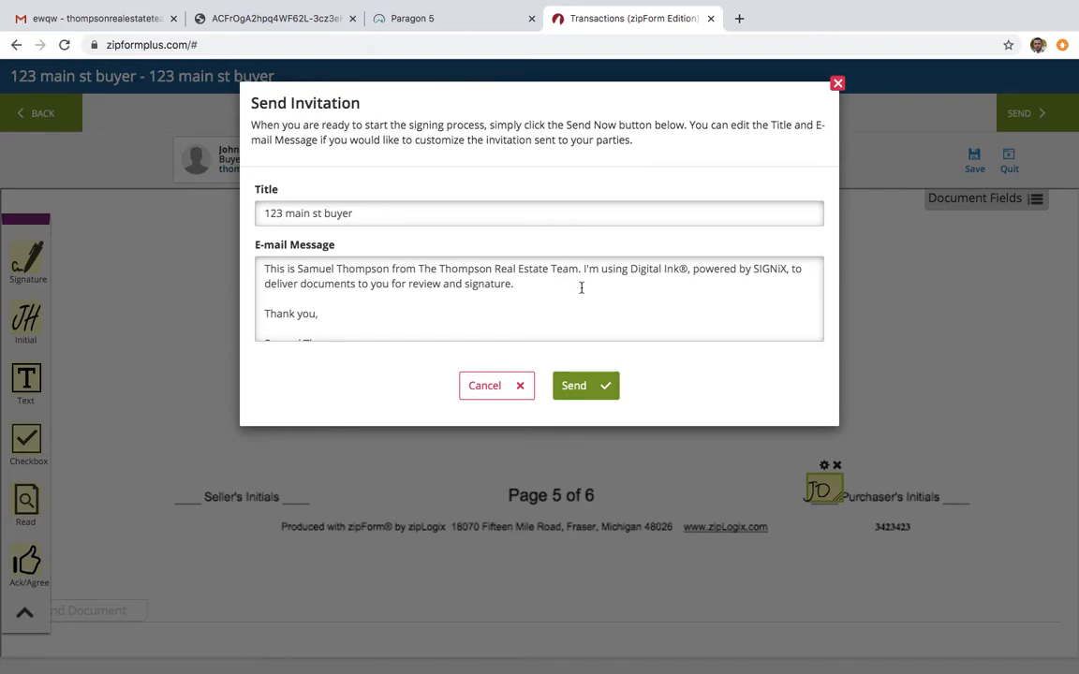
click(592, 390)
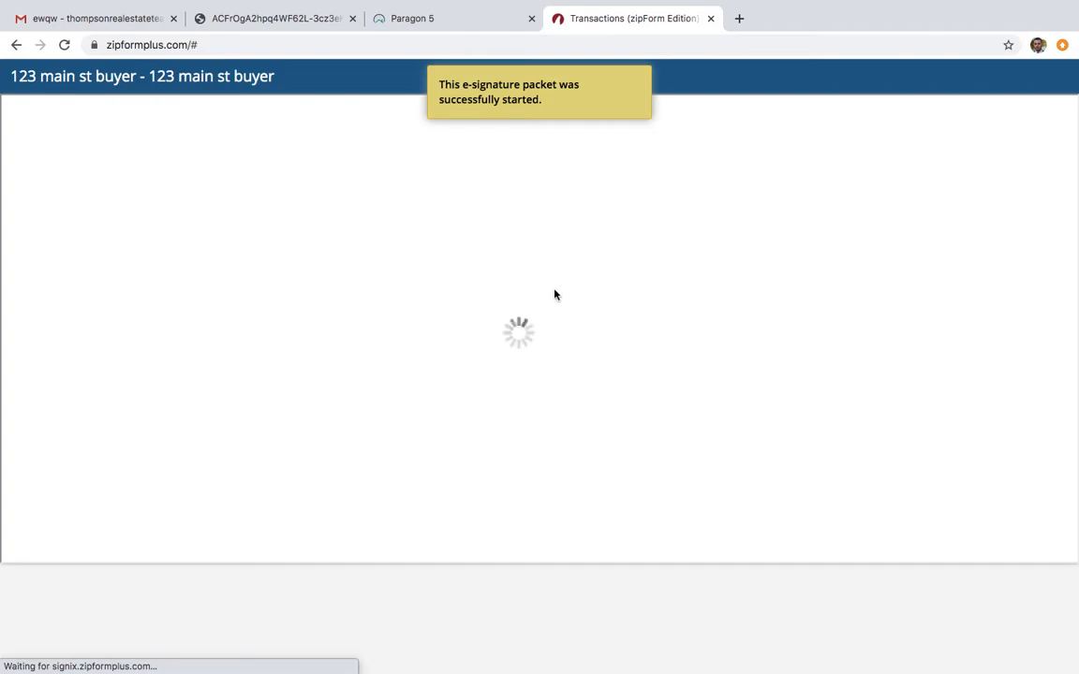
Switch to Gmail, close the PDF preview, and reload the inbox to check for the signing invitation
click(115, 23)
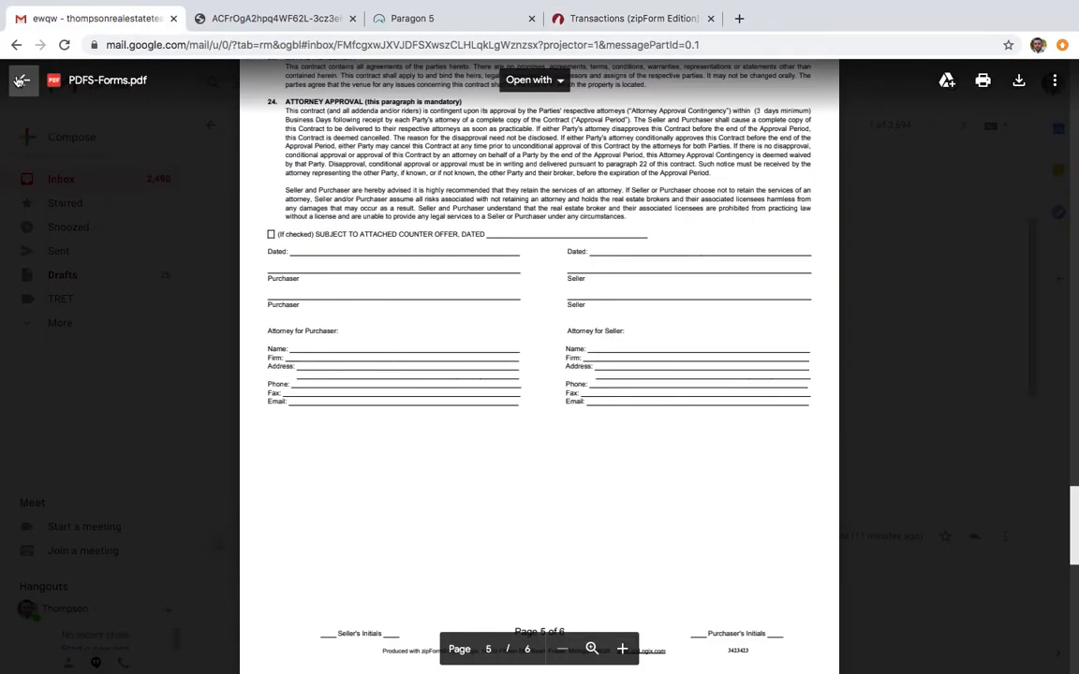
click(19, 80)
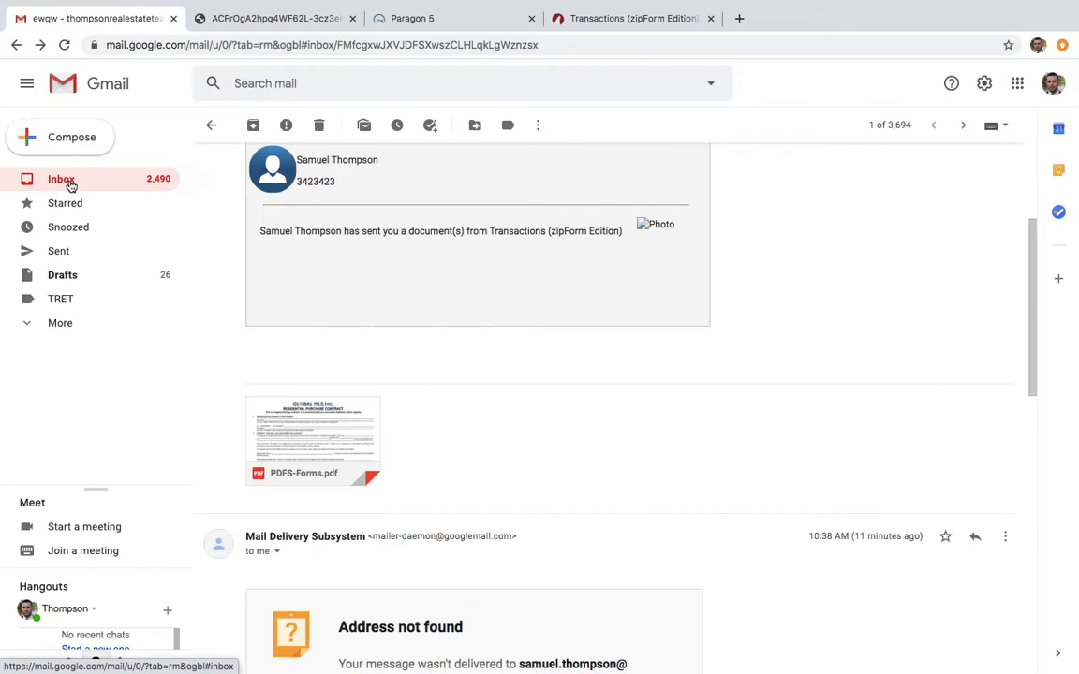
click(70, 186)
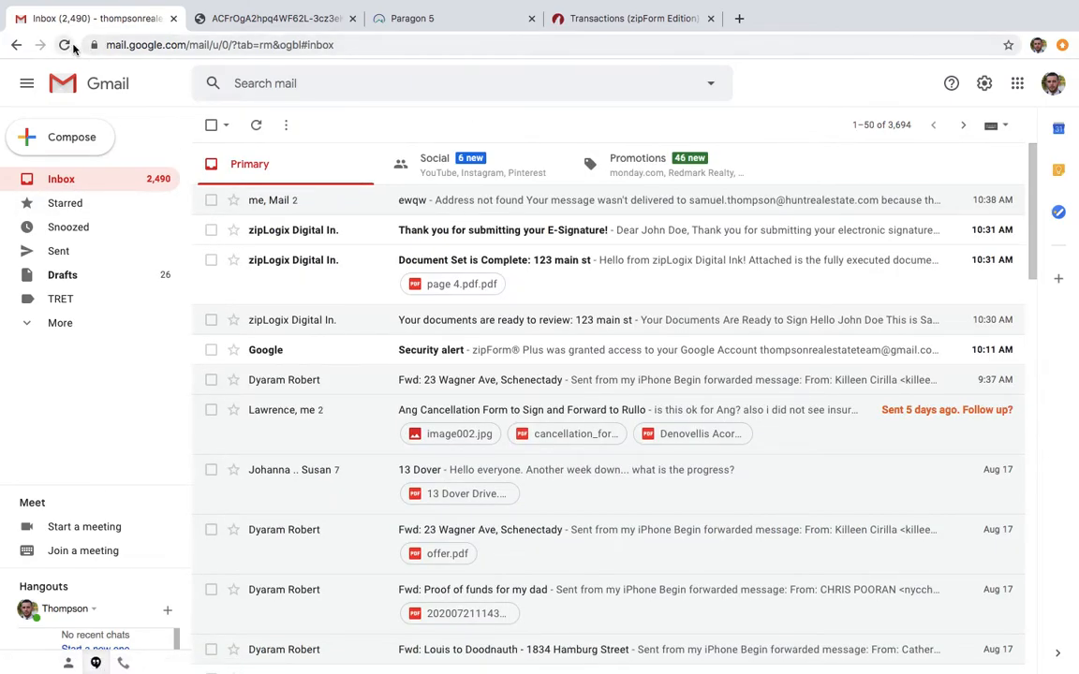
click(65, 46)
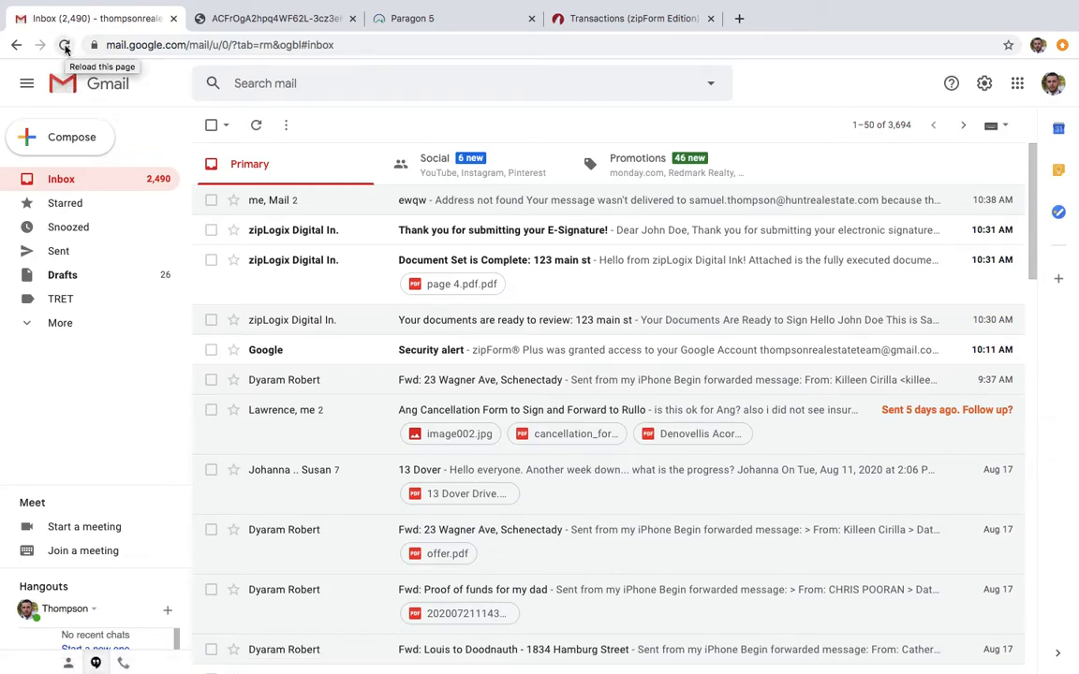
click(64, 46)
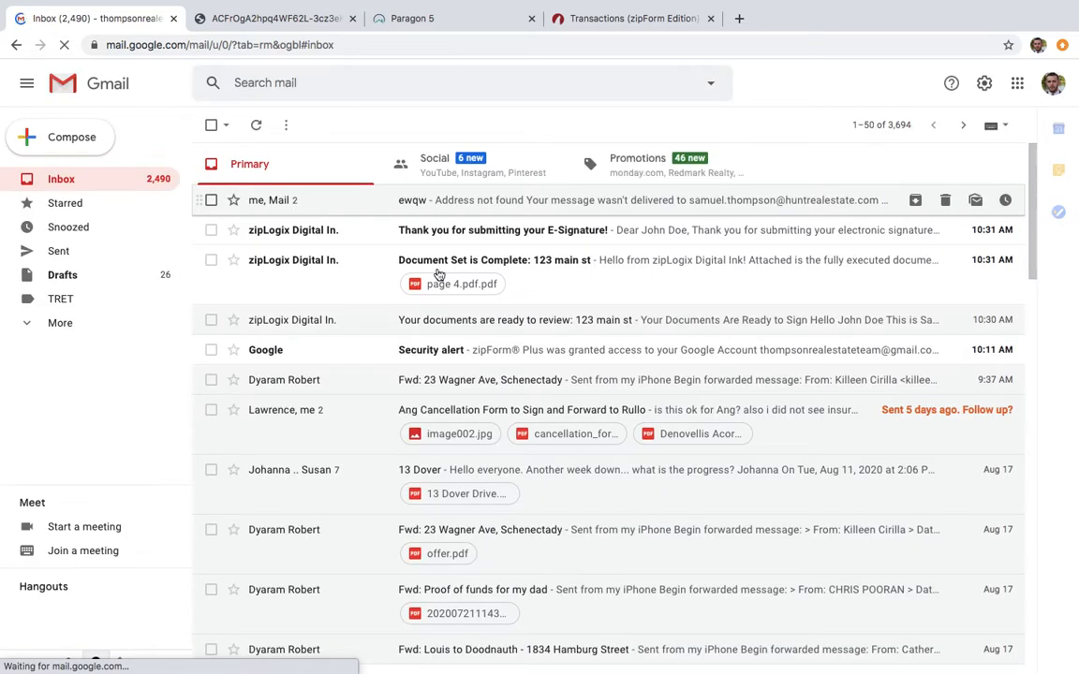
Reload the Gmail inbox and open the e-mail "Your documents are ready to review: 123 main st buyer"
scroll(518, 340, down, 3)
scroll(517, 340, up, 3)
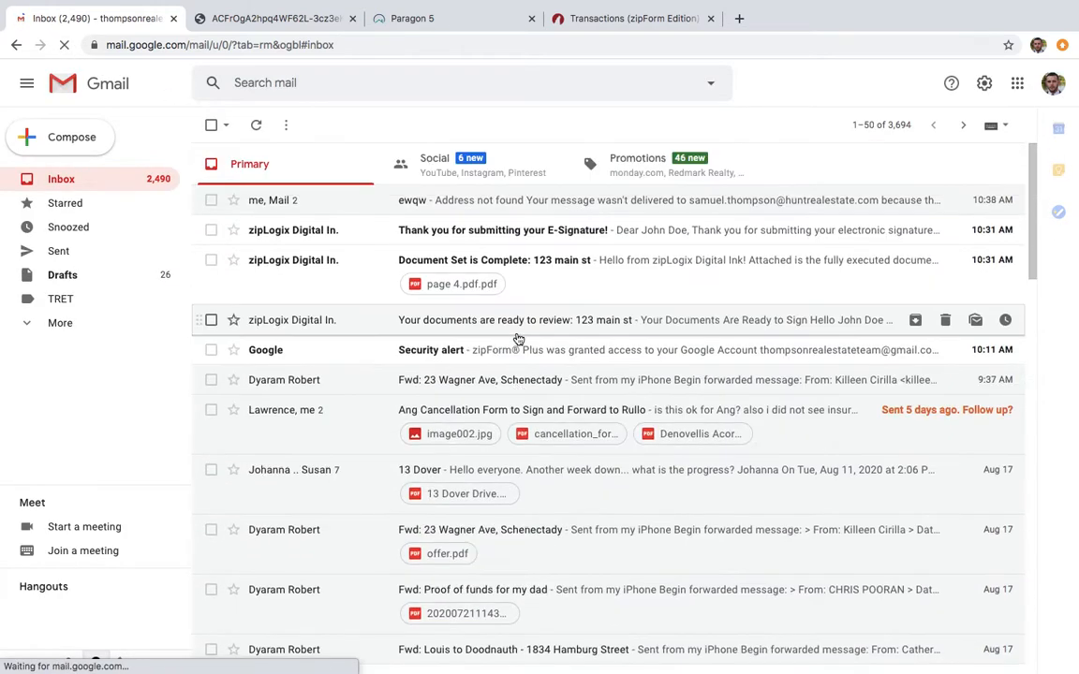
scroll(520, 287, down, 1)
scroll(518, 284, up, 1)
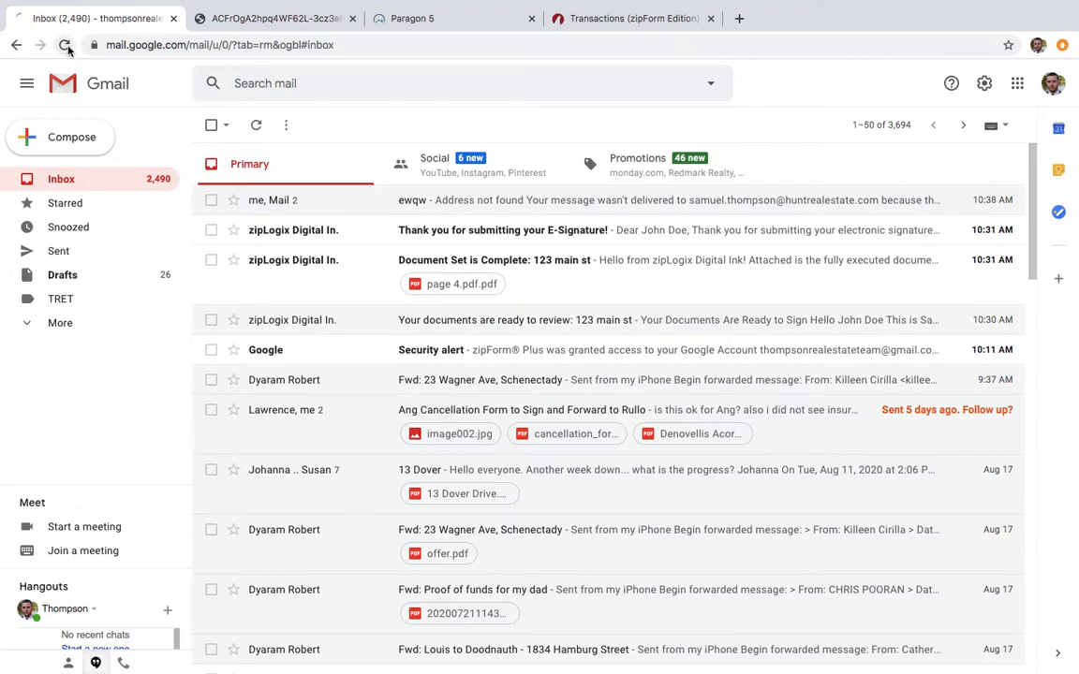
click(64, 44)
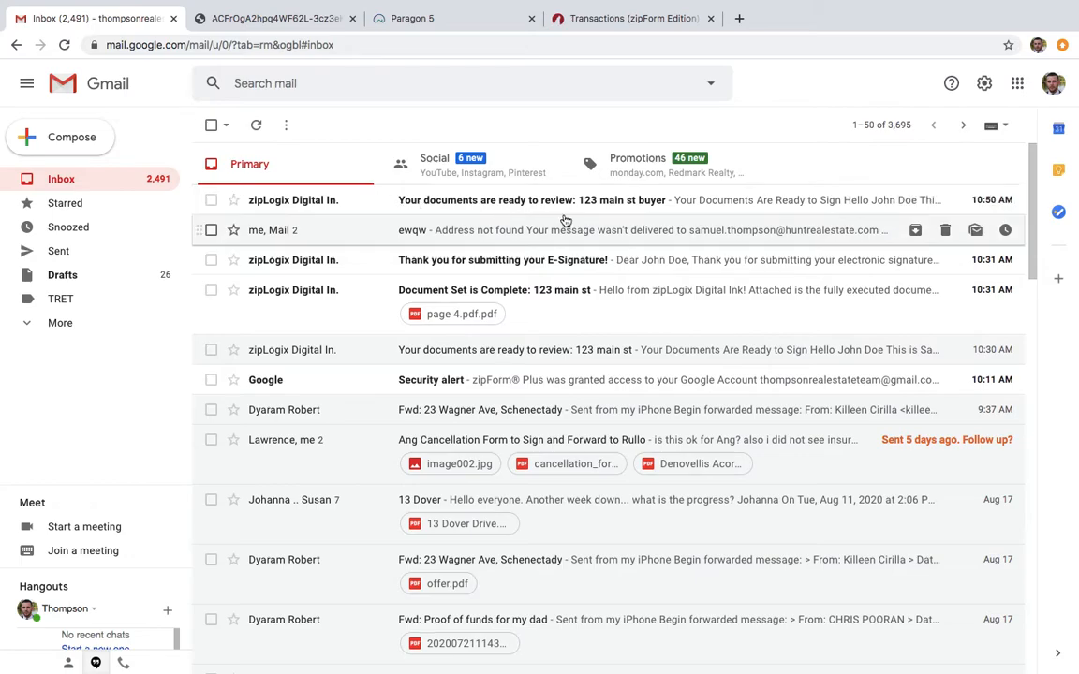
click(488, 204)
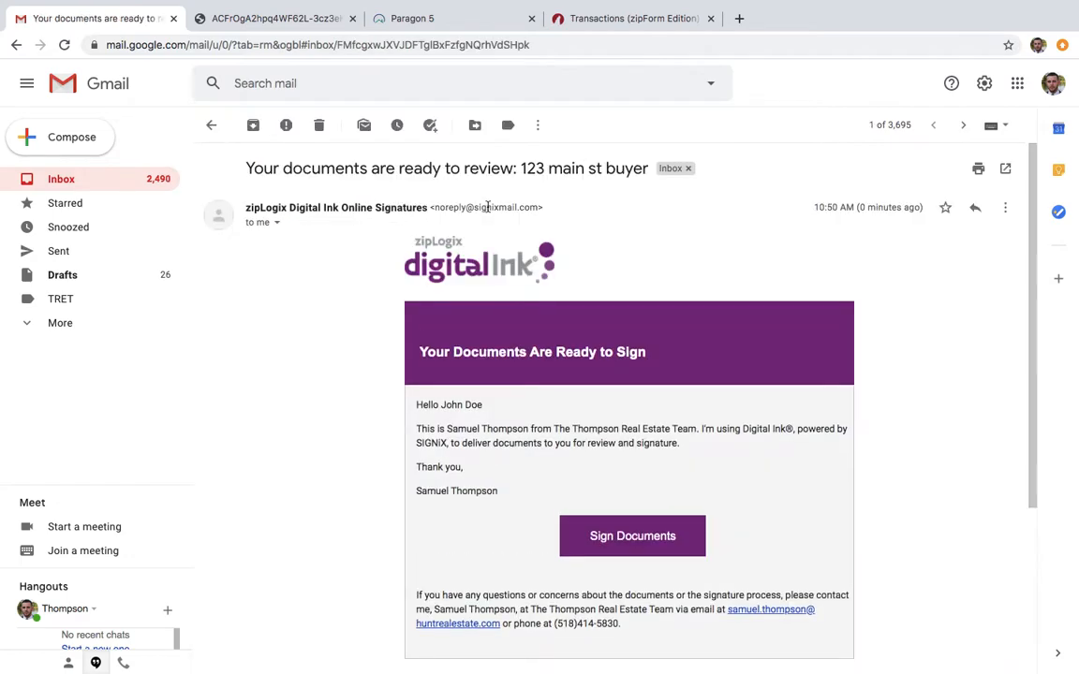
scroll(703, 274, down, 2)
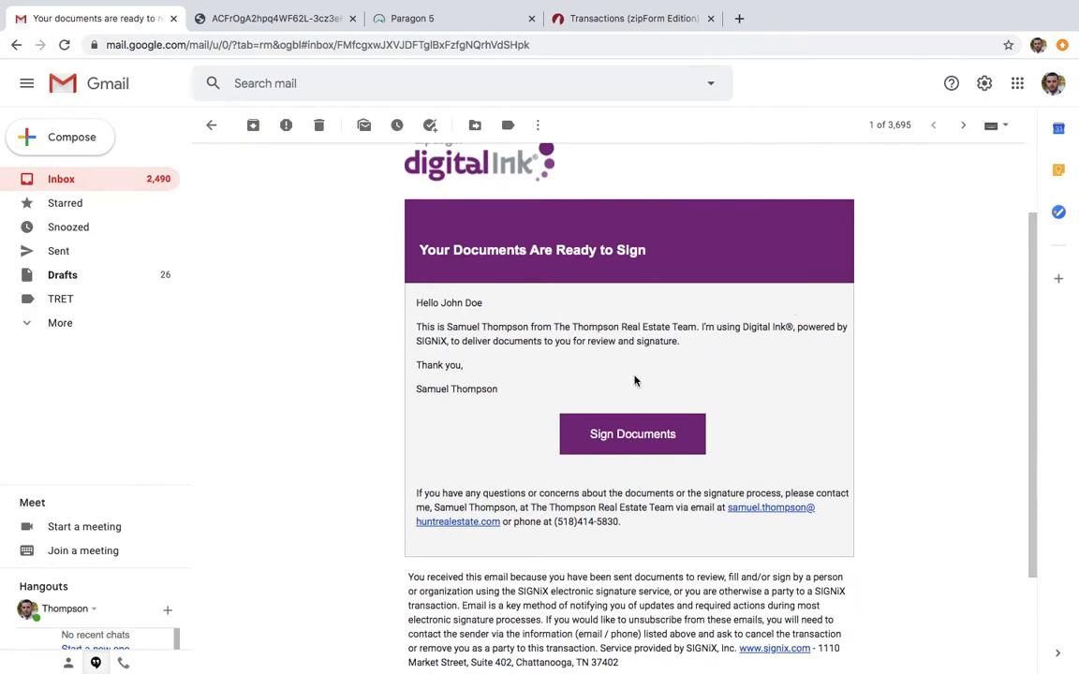
Start signing from the e-mail, accepting the legal consent and default signature and initials, with guidance to the first required action
click(628, 447)
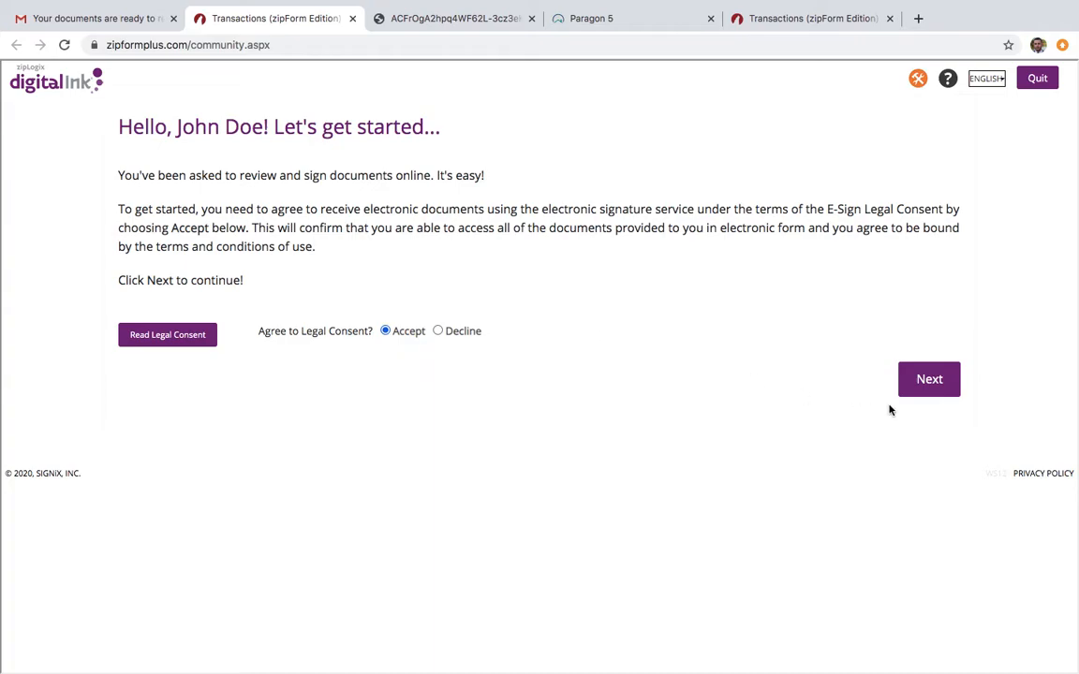
click(925, 386)
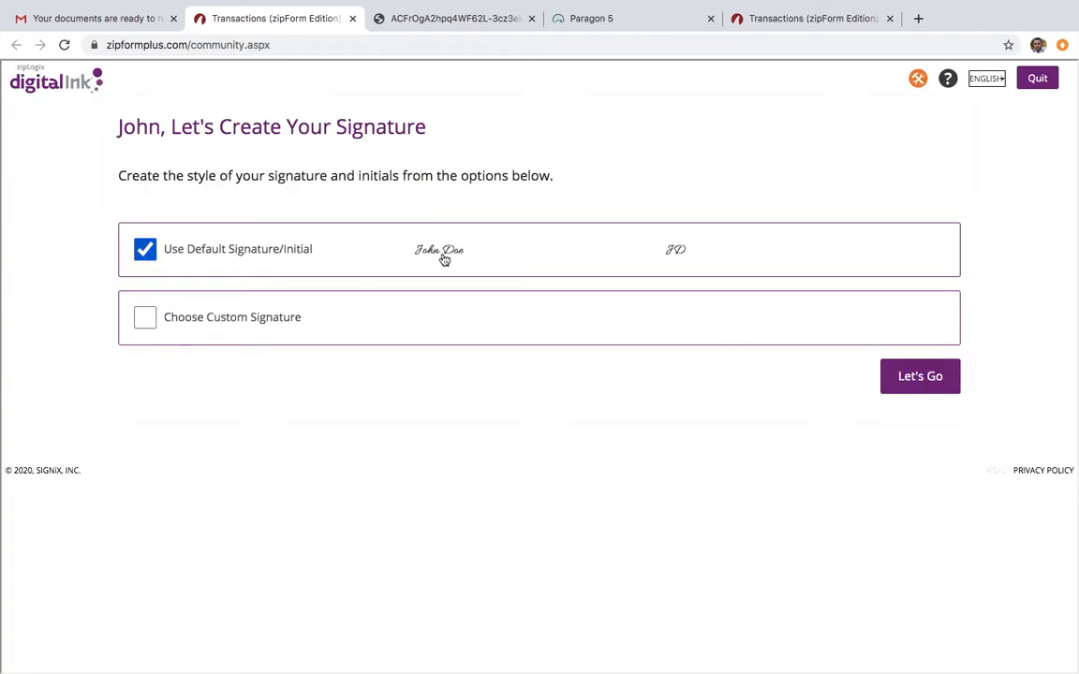
click(908, 379)
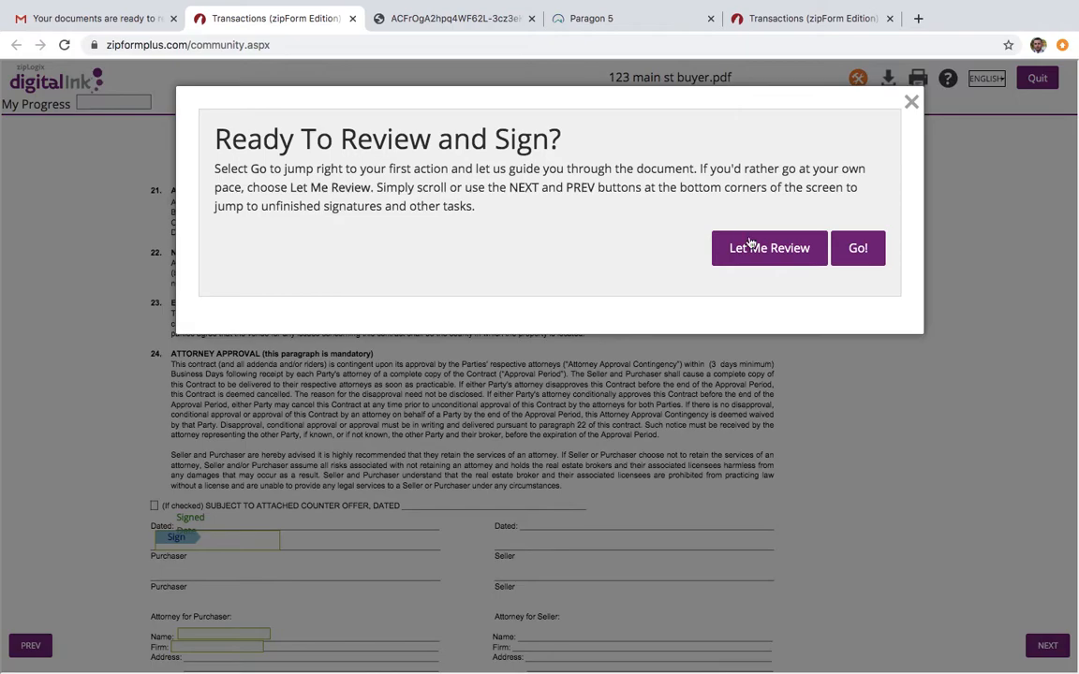
click(859, 249)
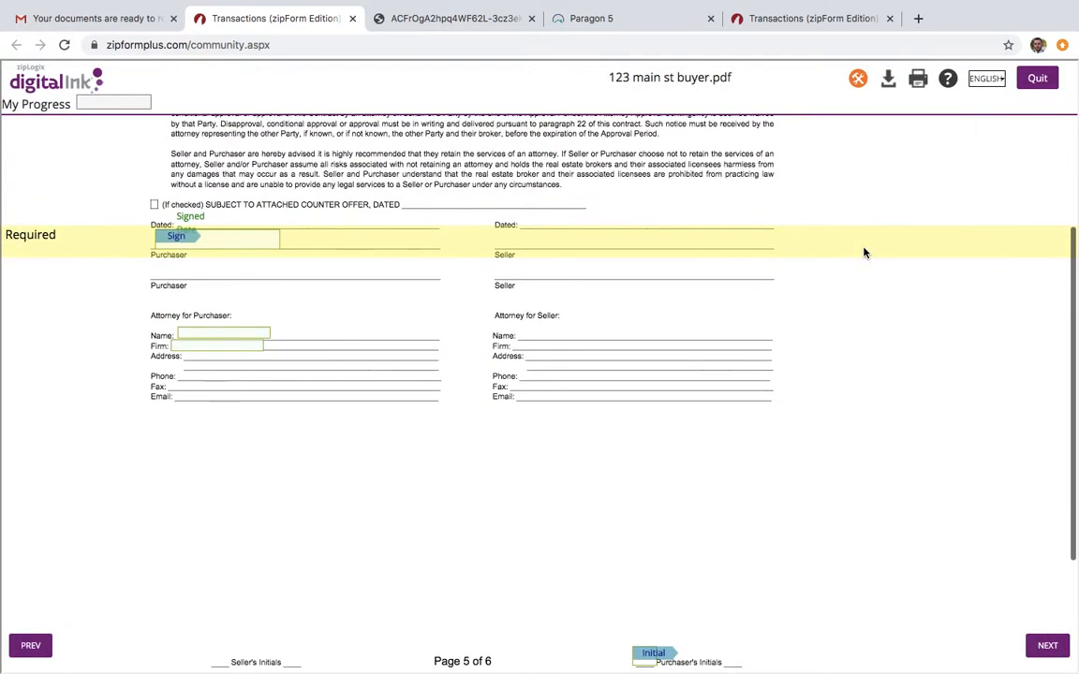
Try to apply the buyer's signature on the Purchaser line
click(175, 239)
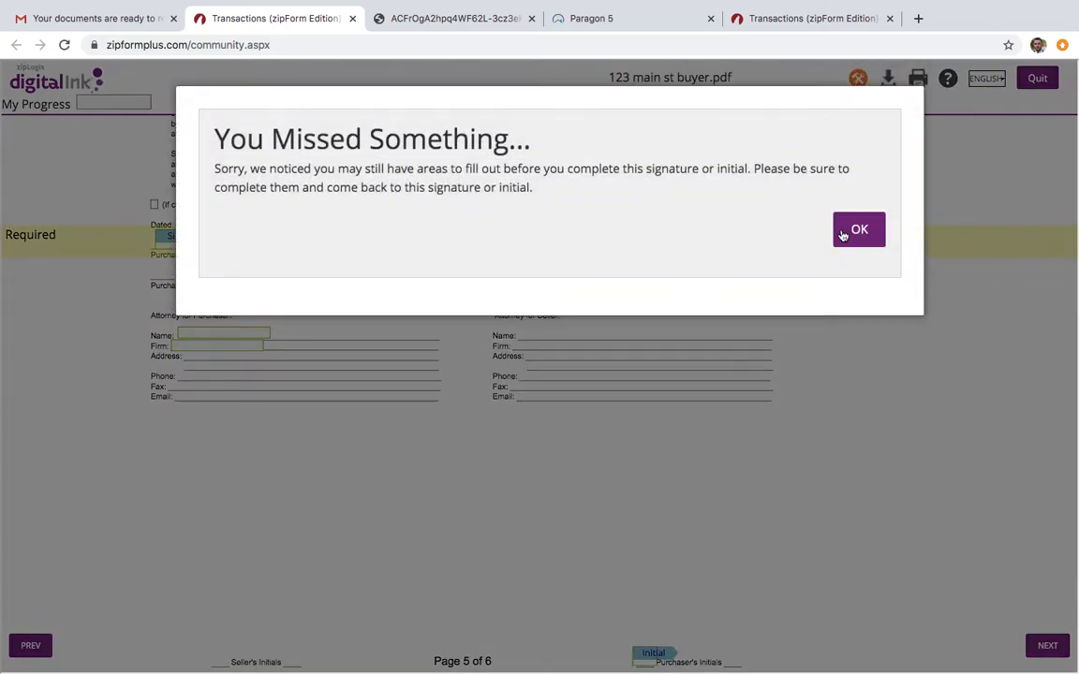
click(856, 231)
click(182, 236)
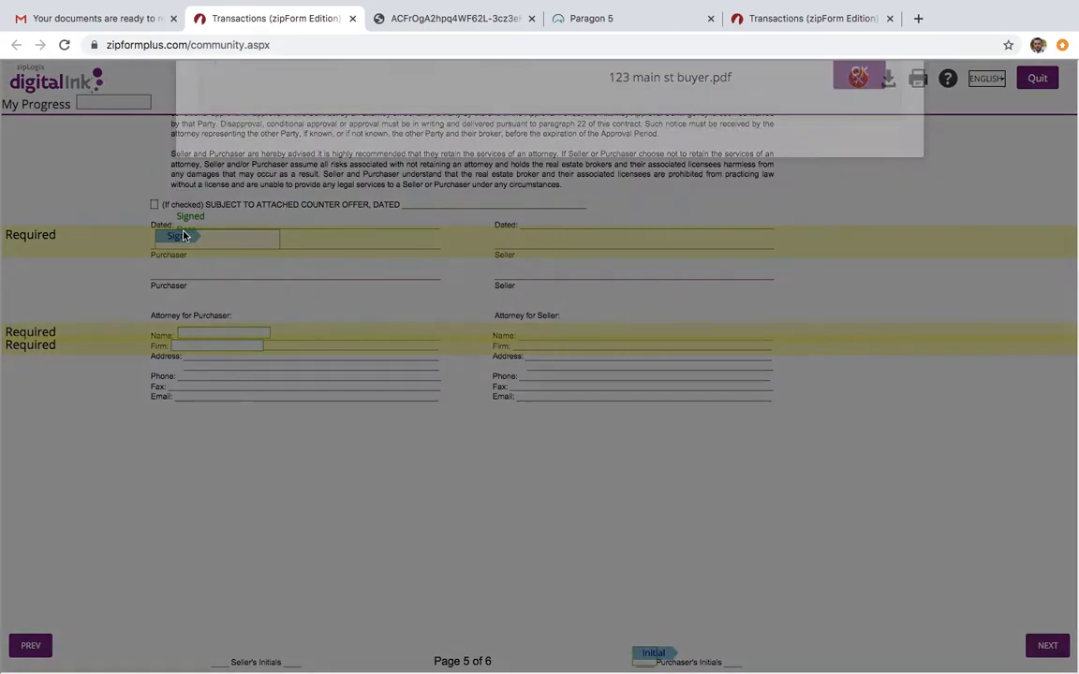
click(847, 232)
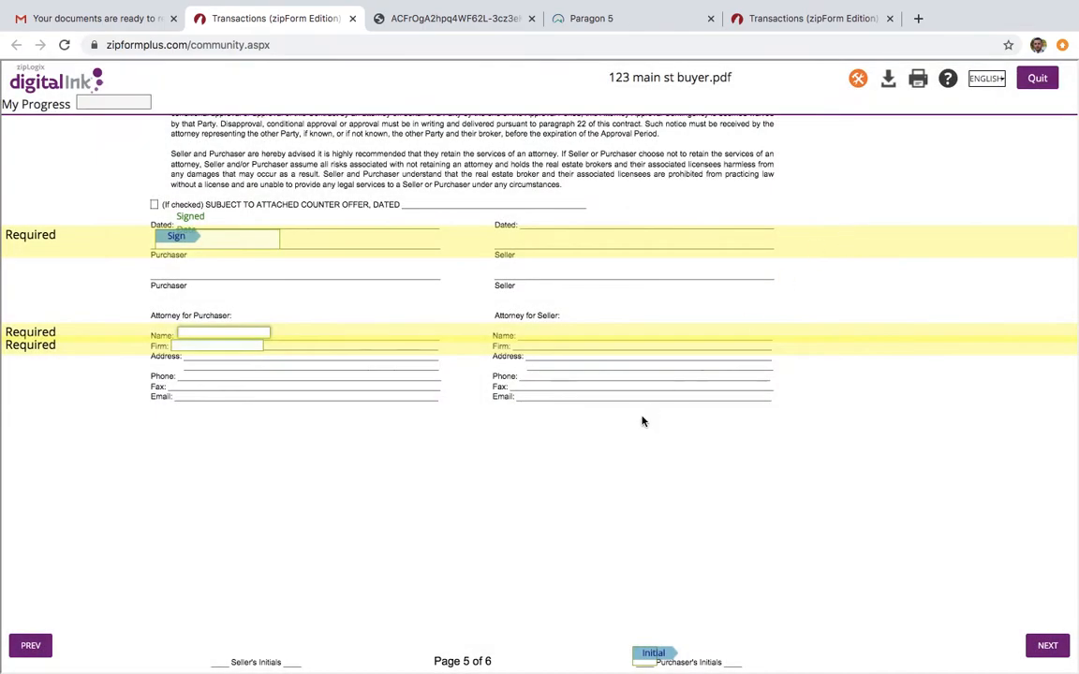
Apply the buyer's initials in the footer and fill in the attorney's name and firm under Attorney for Purchaser
click(648, 553)
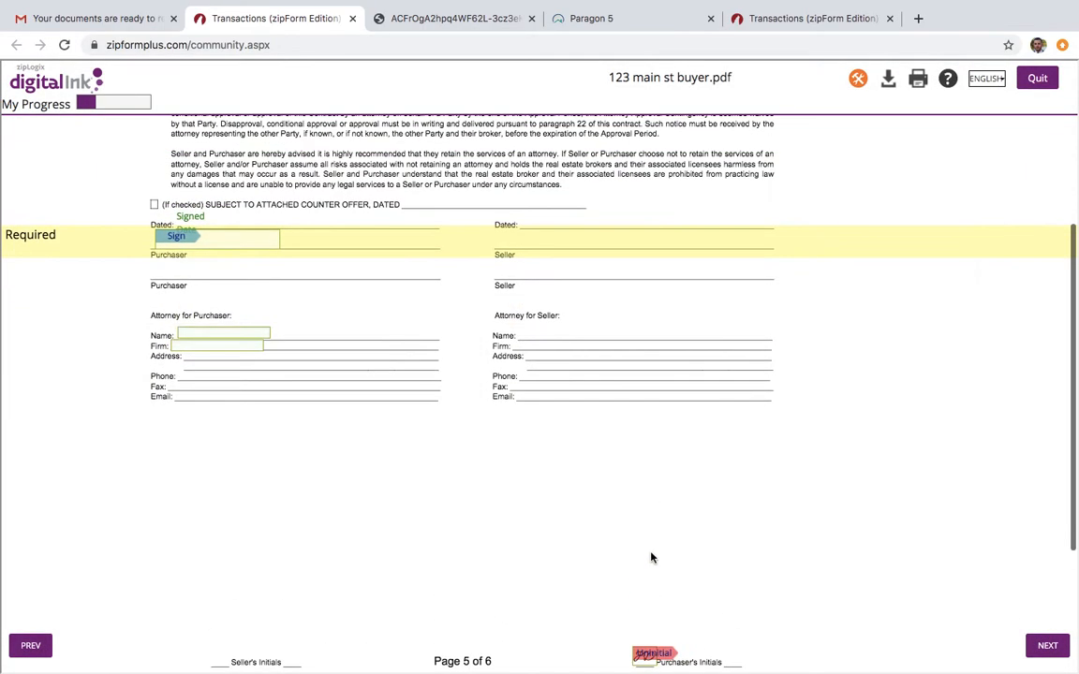
click(183, 237)
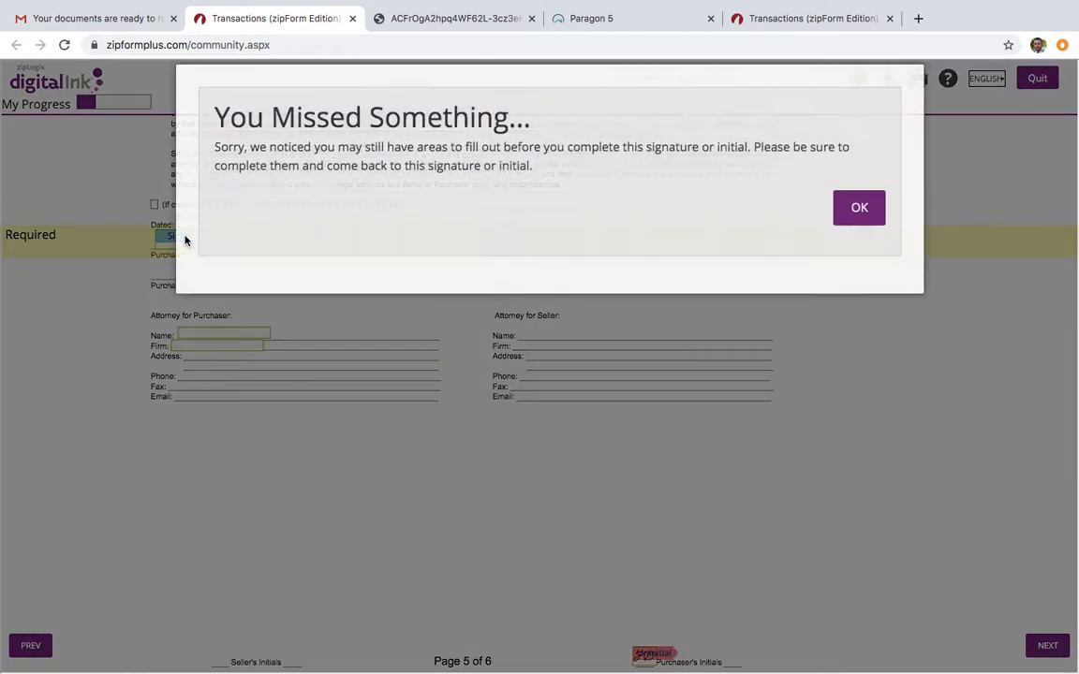
click(856, 228)
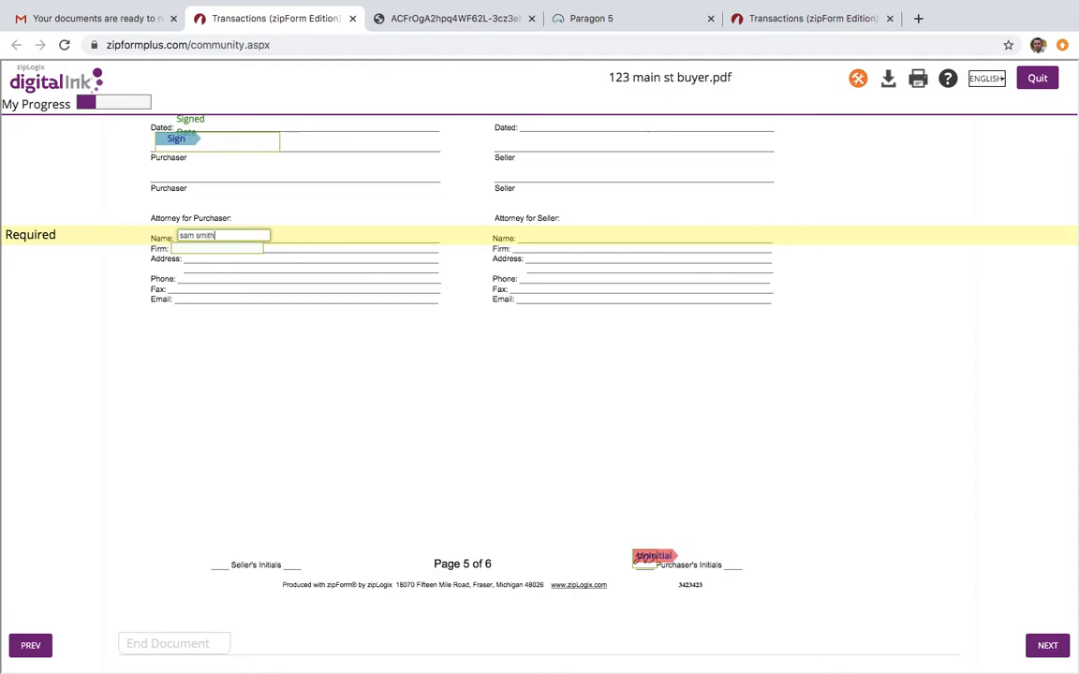
key(Tab)
text(sa)
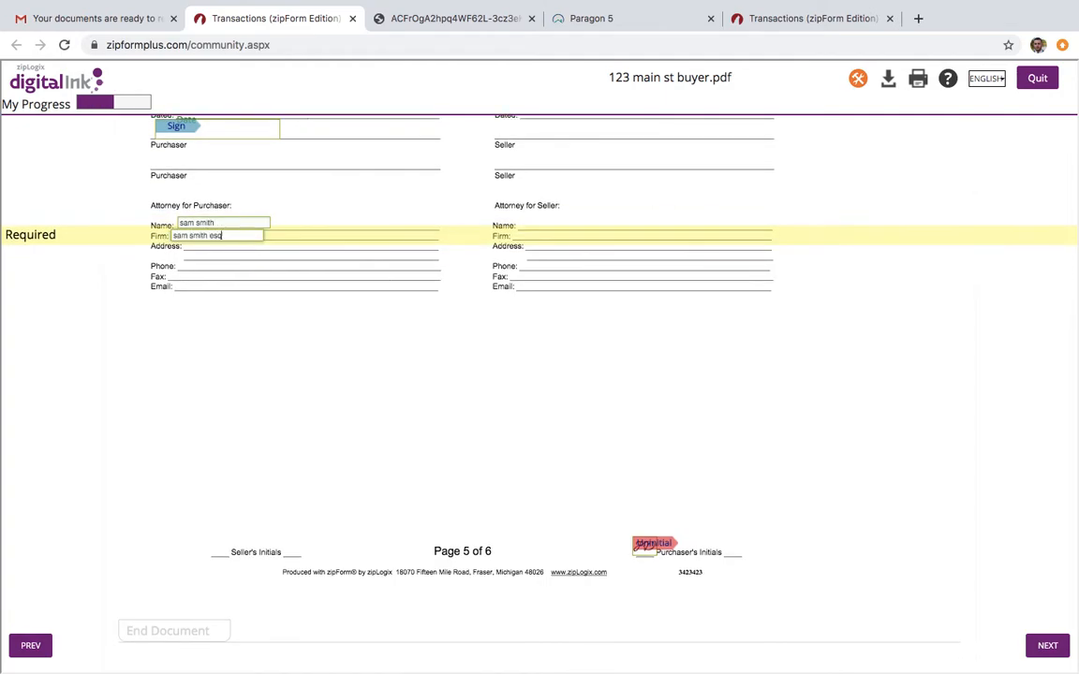
Sign on the Purchaser line and finish signing the document
click(178, 126)
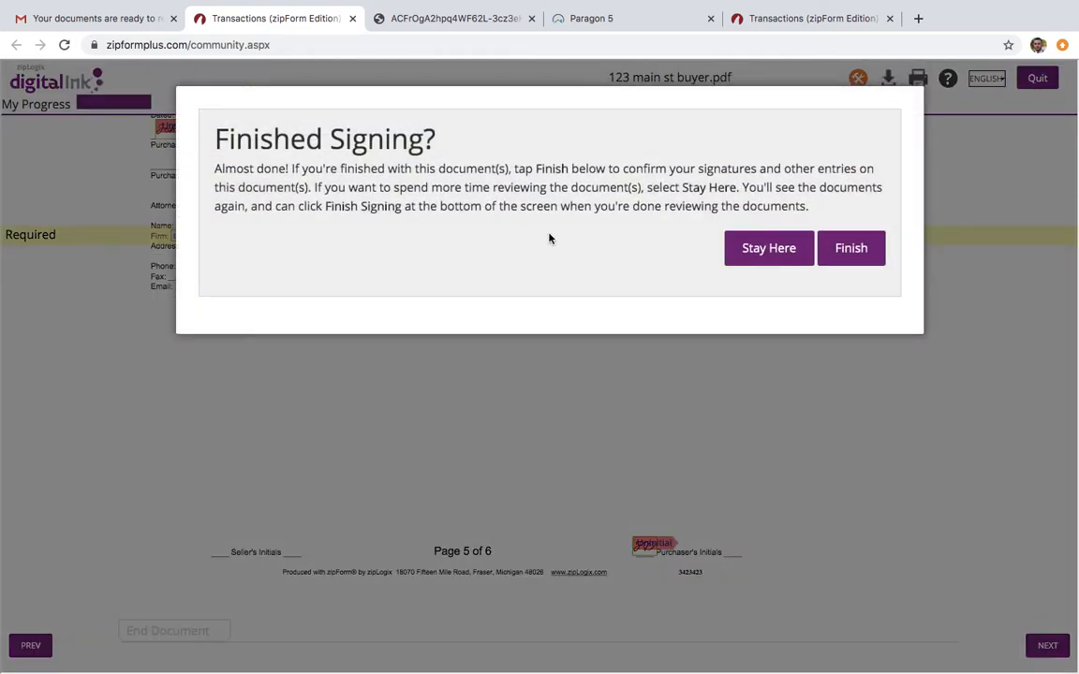
click(851, 249)
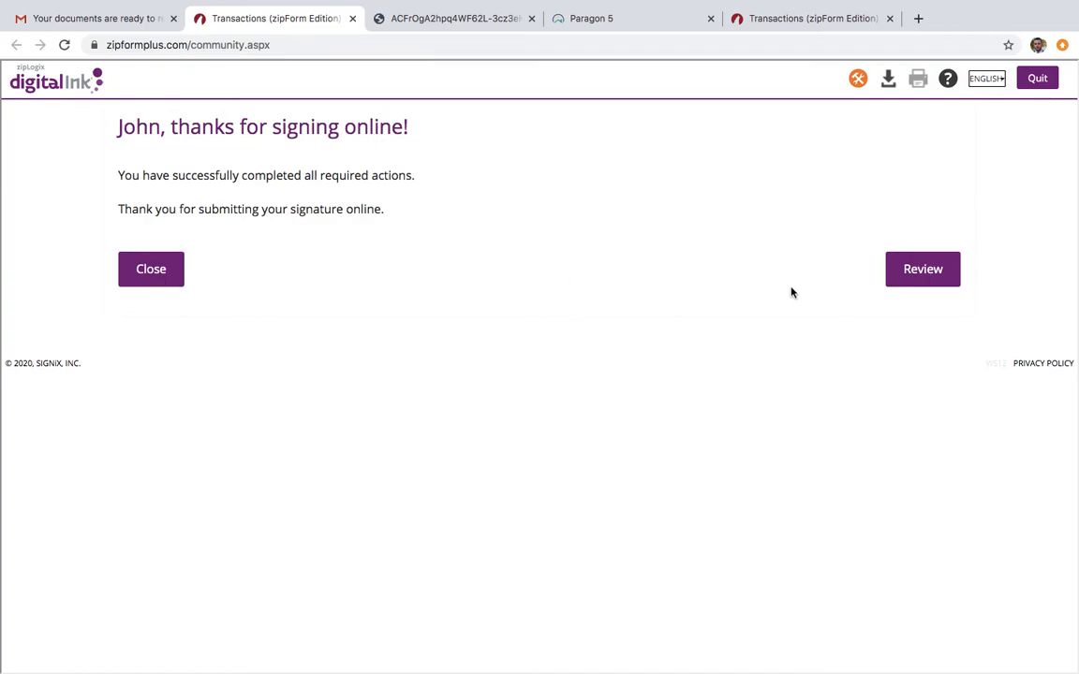
Review the signed document's signature, attorney details and footer initials, and complete the review
click(941, 270)
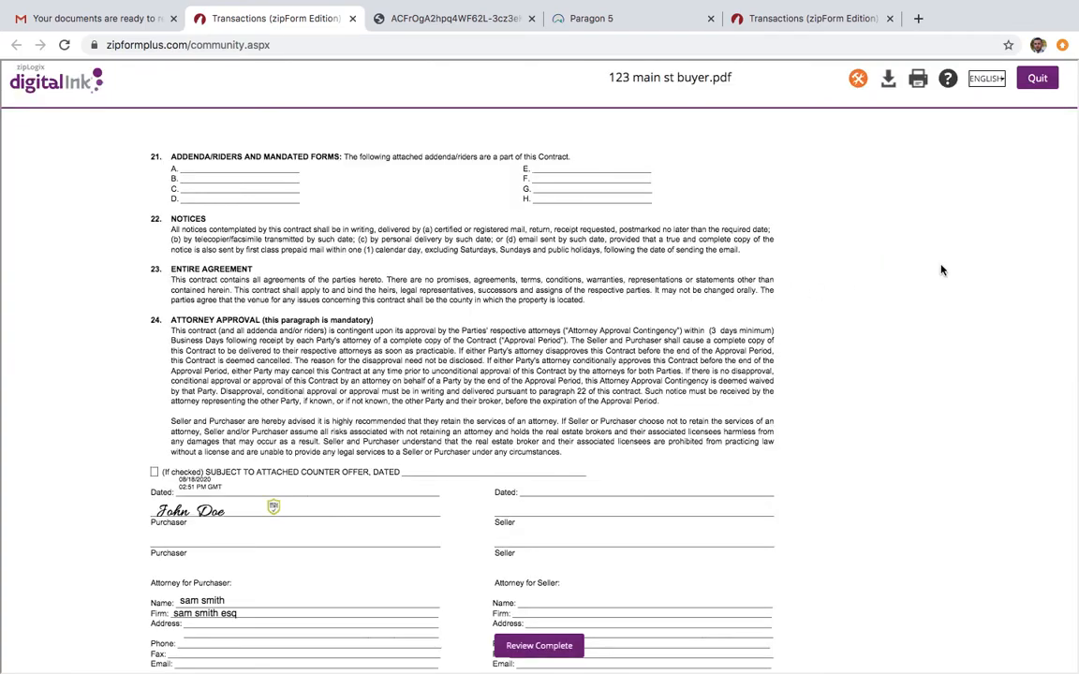
scroll(629, 363, down, 3)
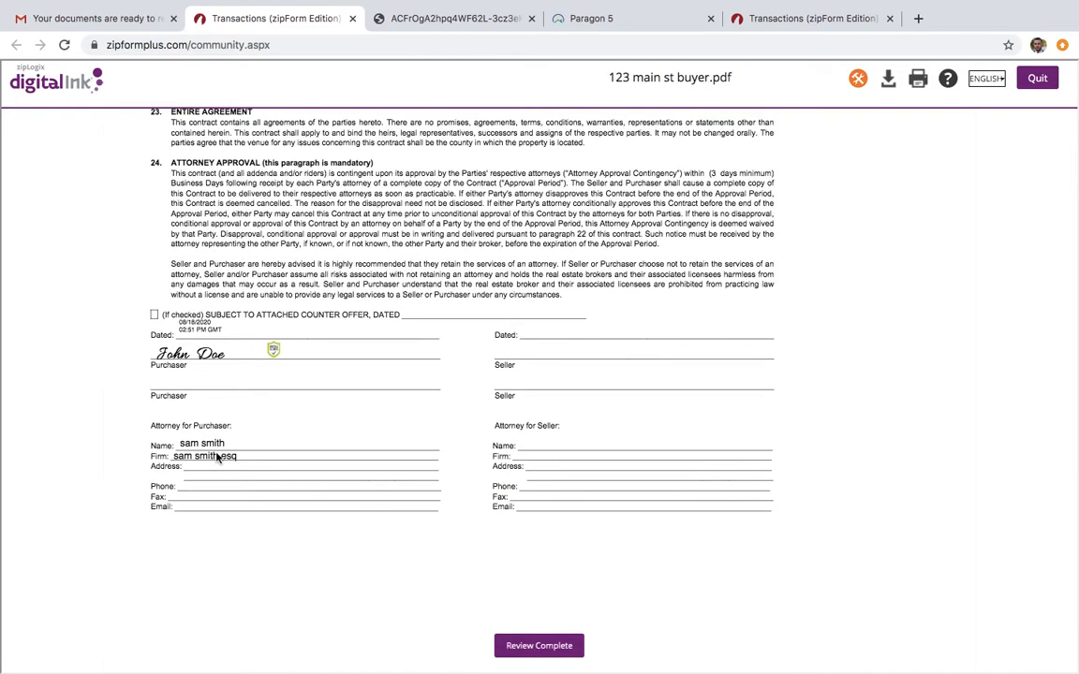
scroll(433, 456, down, 5)
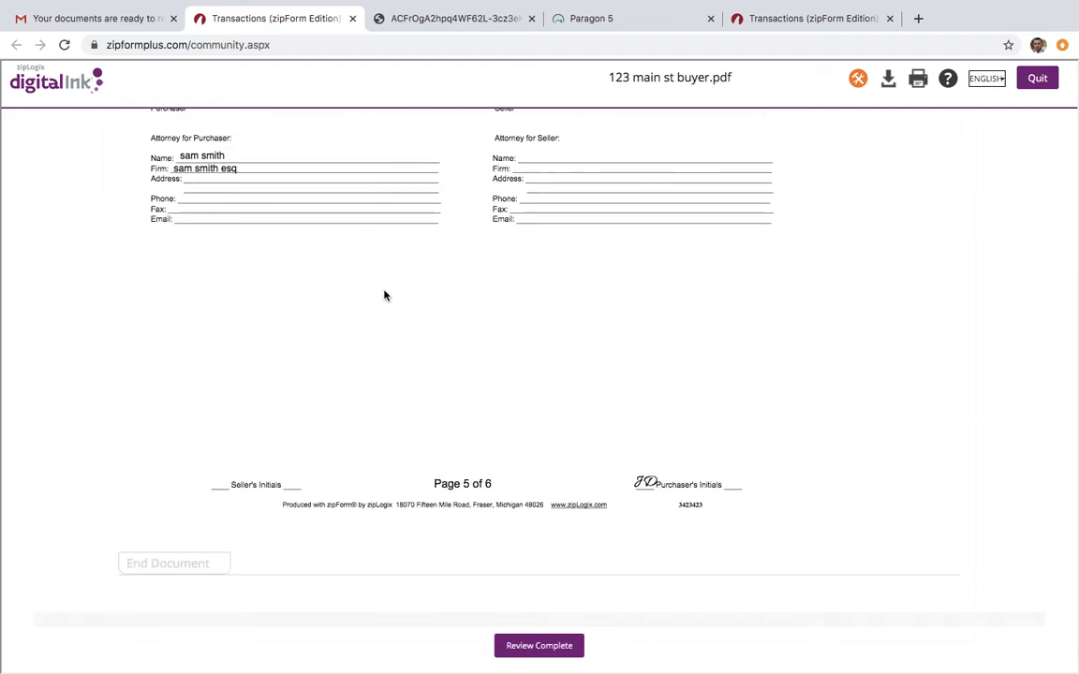
scroll(385, 296, up, 8)
click(513, 646)
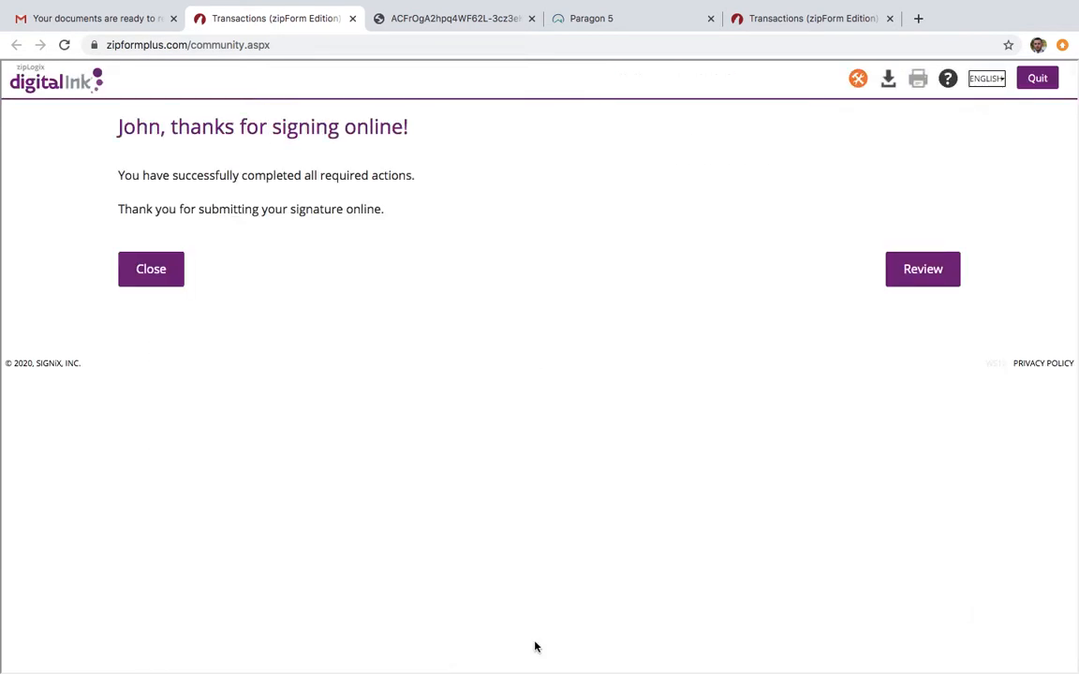
Return to the zipForm transactions, close the running packet's details, and open the e-signature packets of the "123 main st buyer" transaction
click(464, 19)
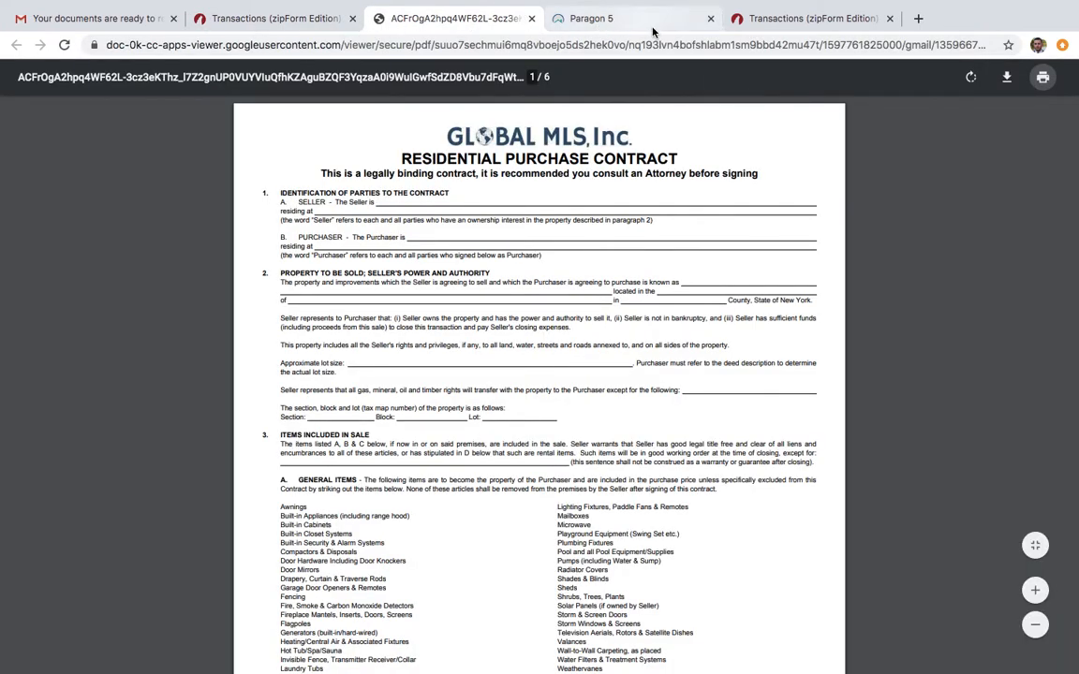
click(772, 17)
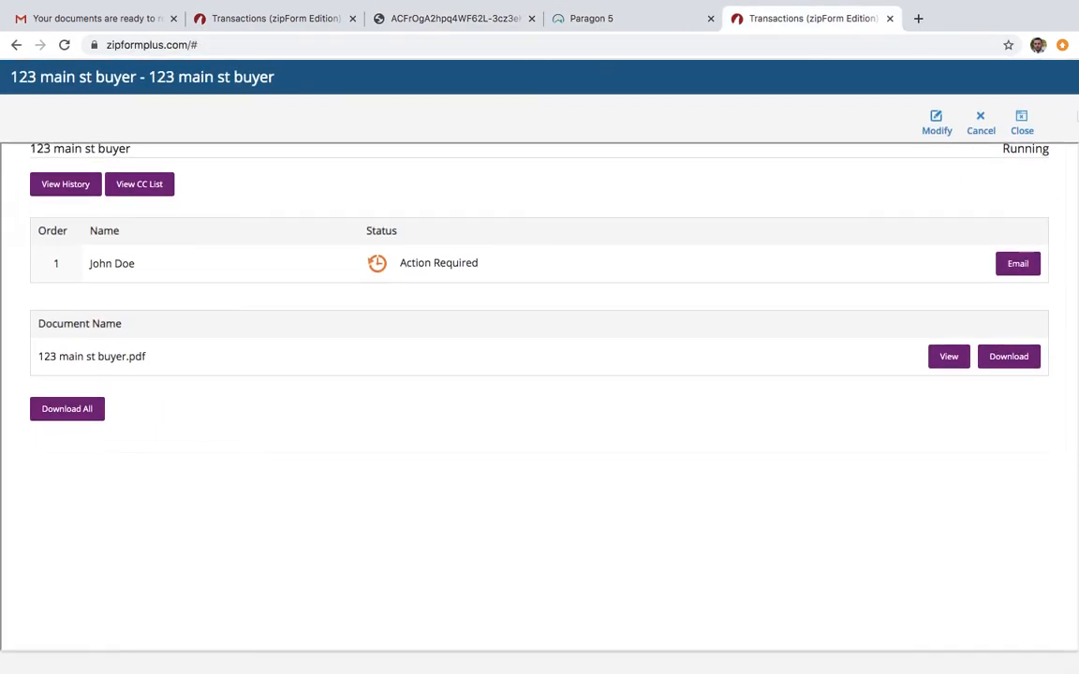
click(1022, 129)
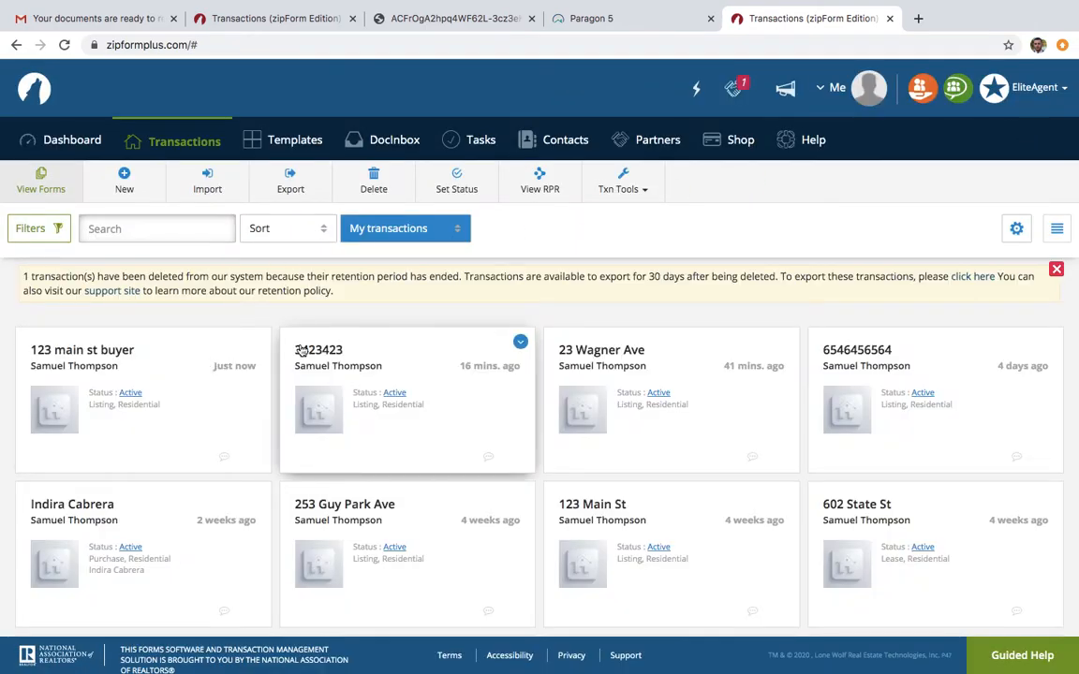
click(173, 353)
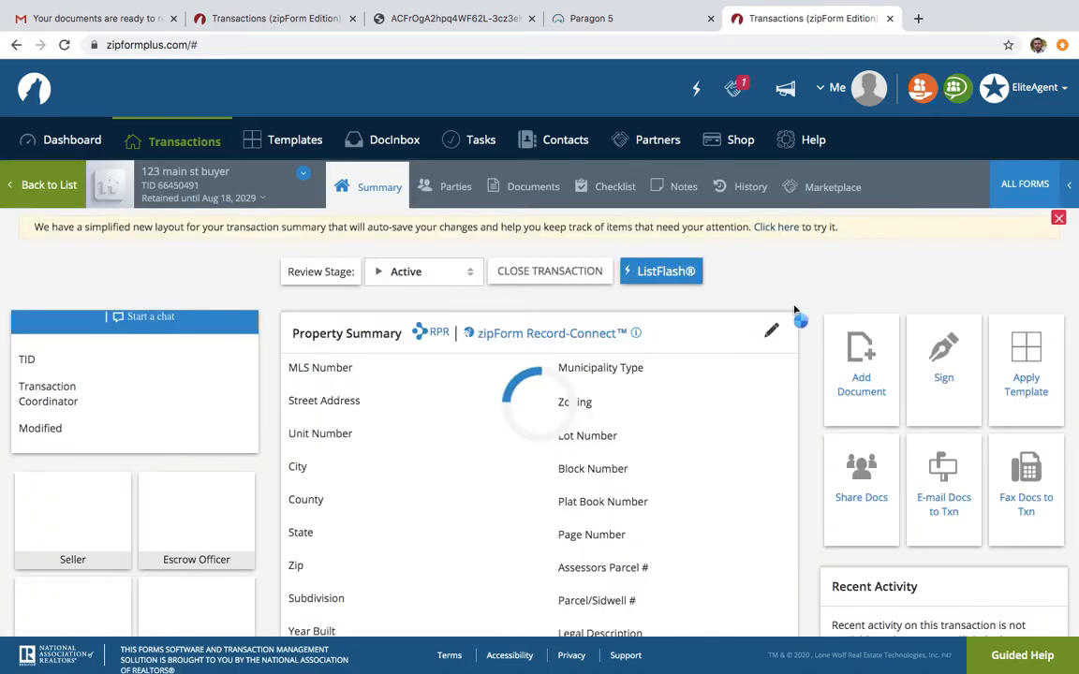
click(947, 383)
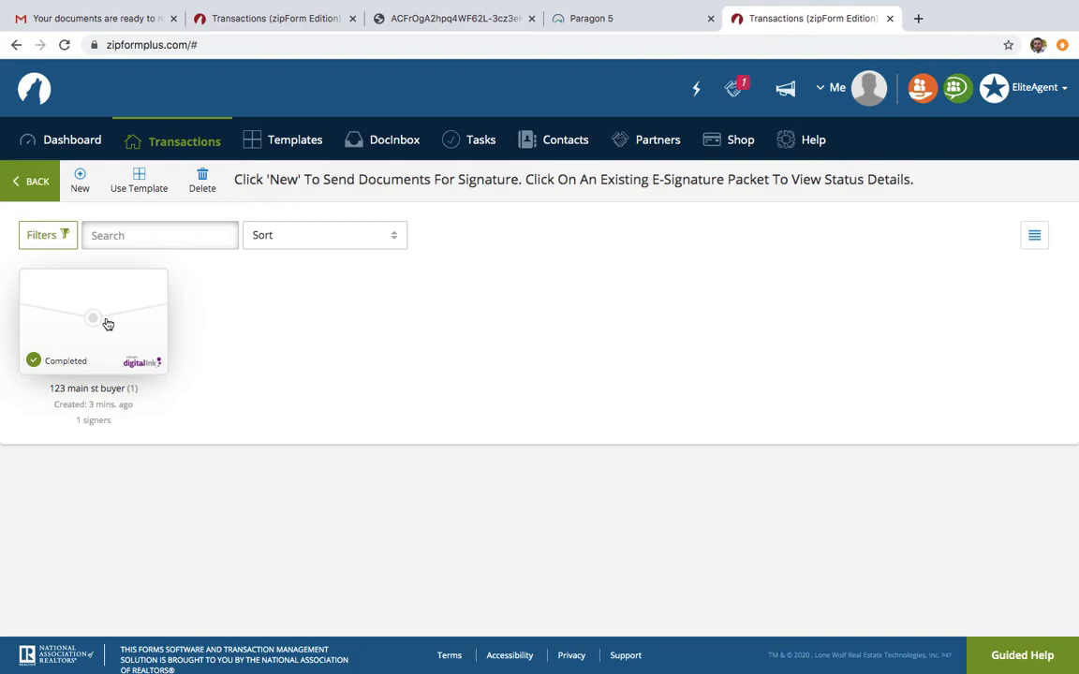
Open the signed "123 main st buyer" document from the completed packet and look over its signatures and initials
click(106, 321)
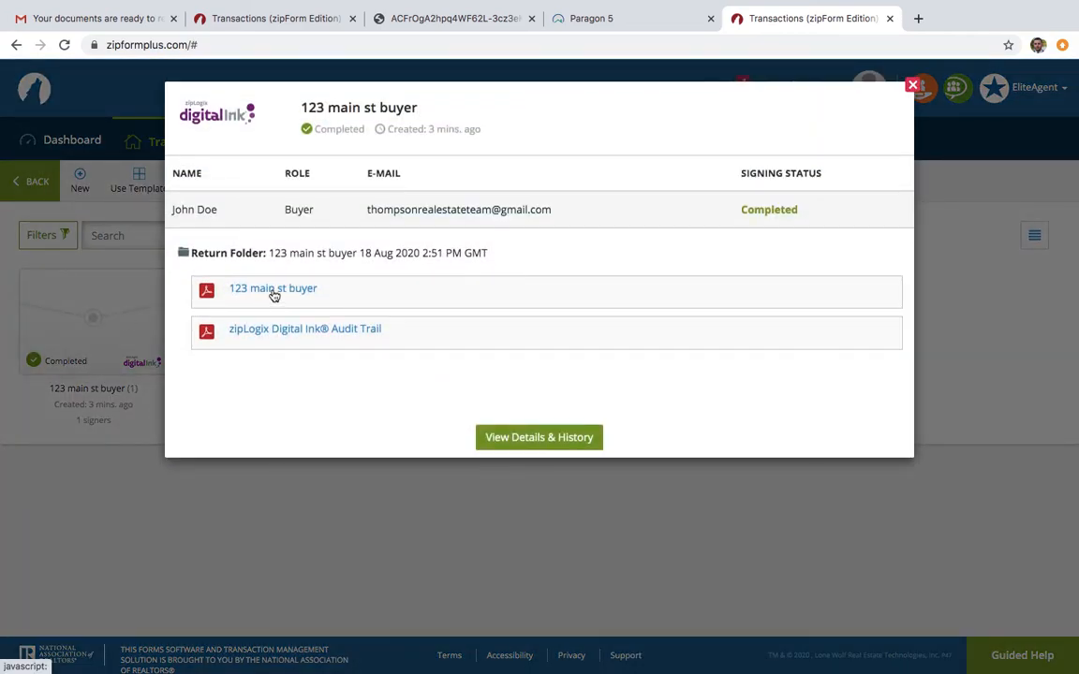
click(274, 294)
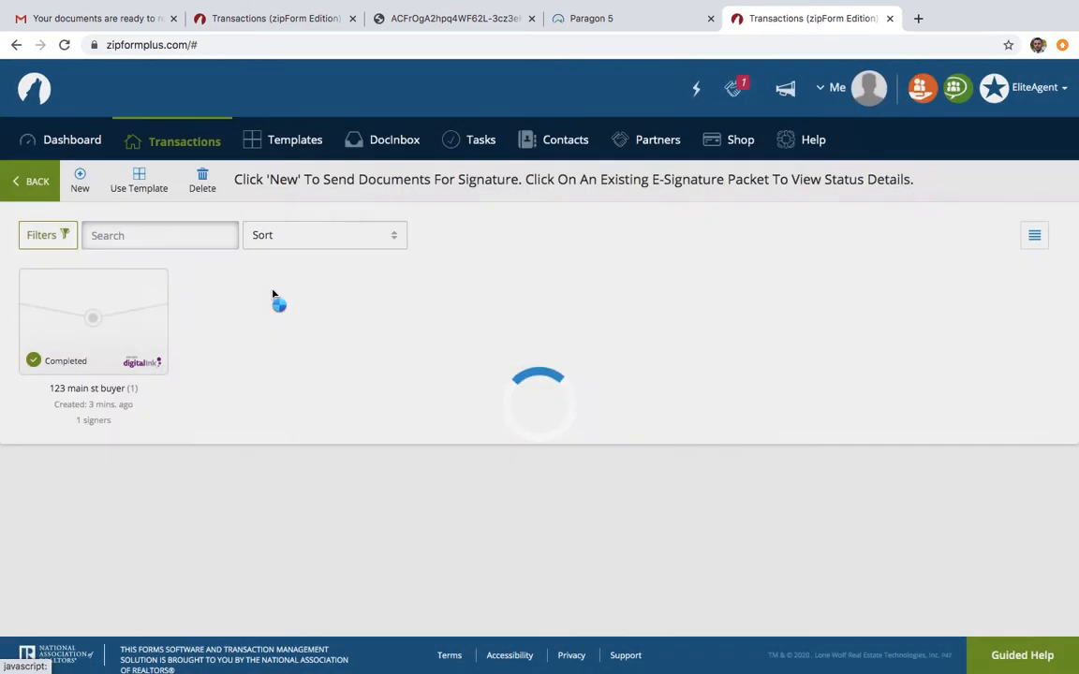
scroll(455, 378, down, 5)
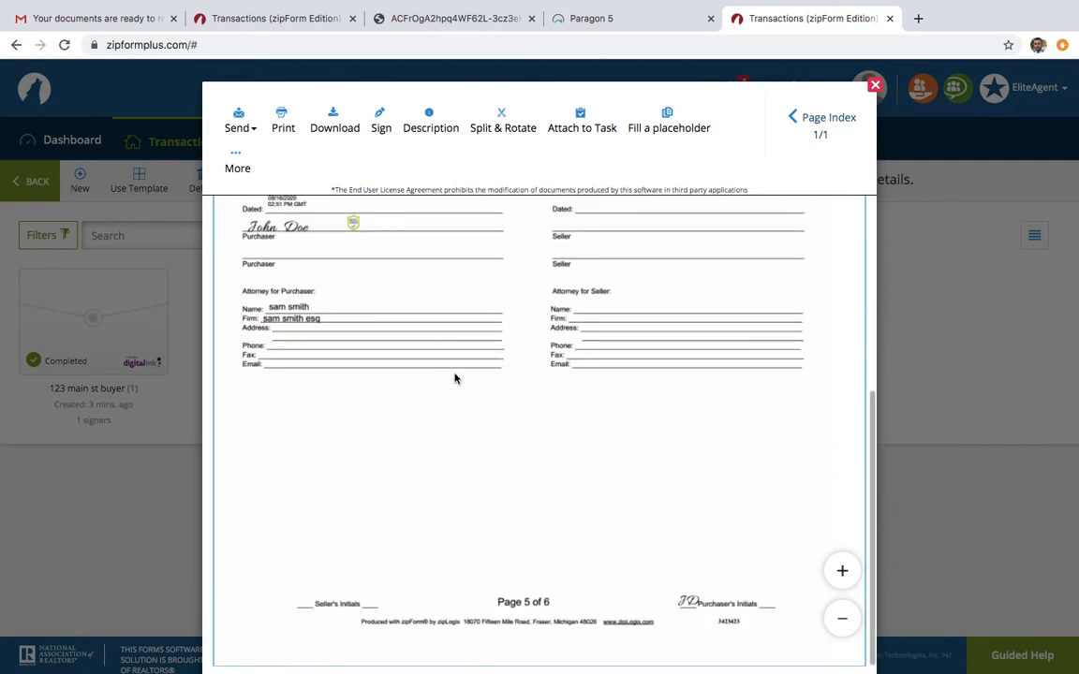
scroll(455, 378, up, 5)
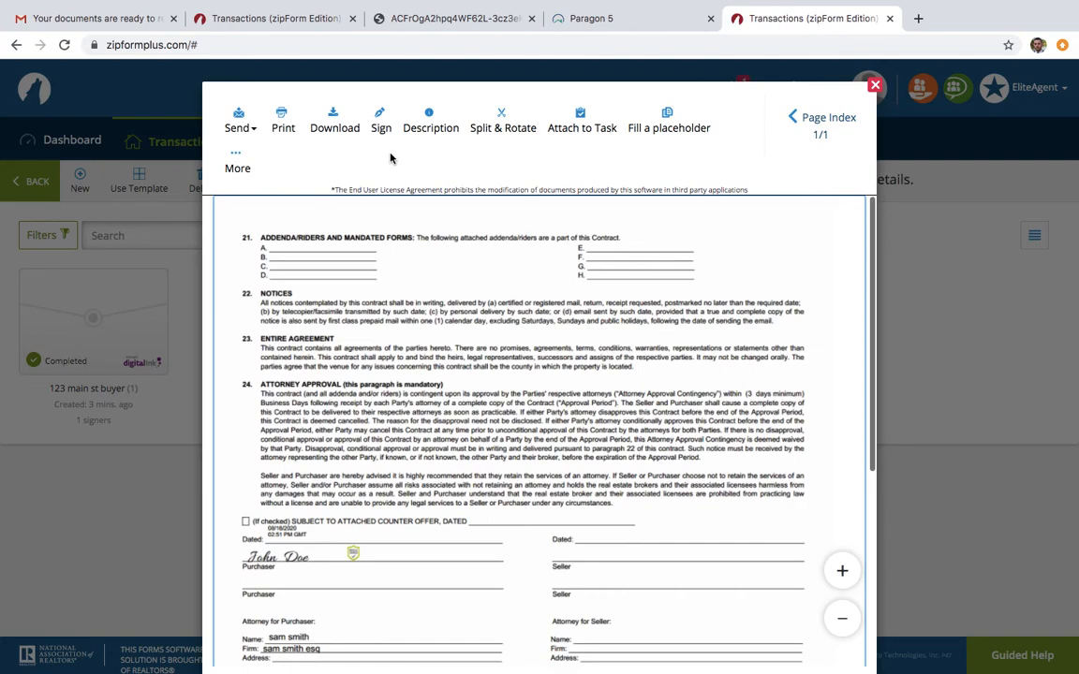
Download the signed document as a PDF to the Desktop under the name 123_main_st_buyerexecuted
click(337, 121)
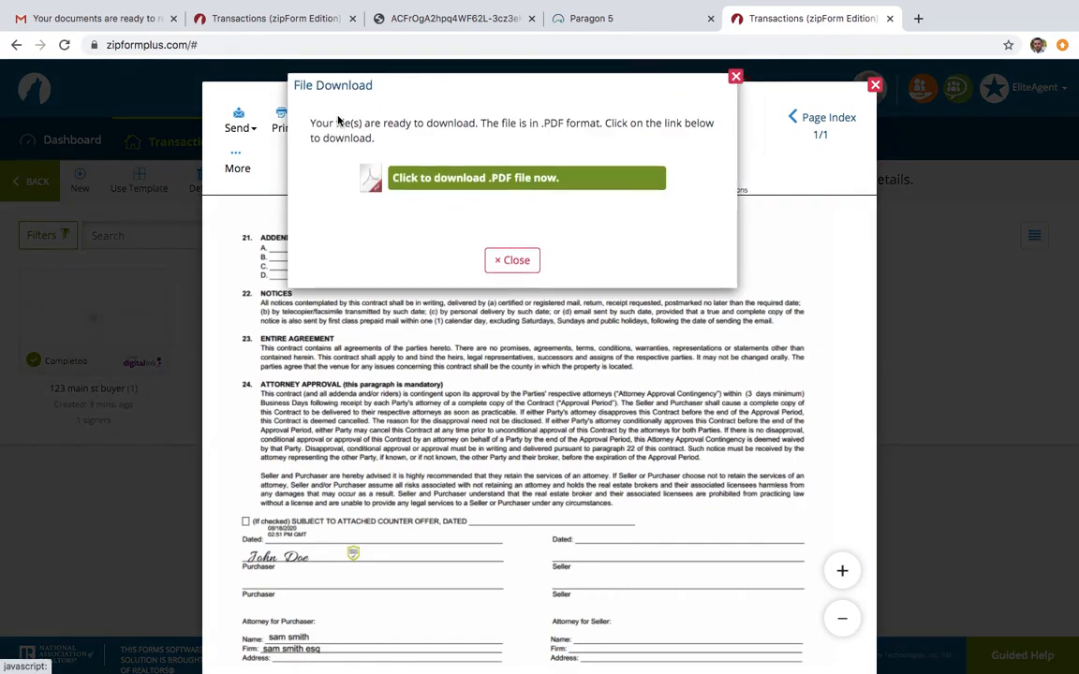
click(450, 189)
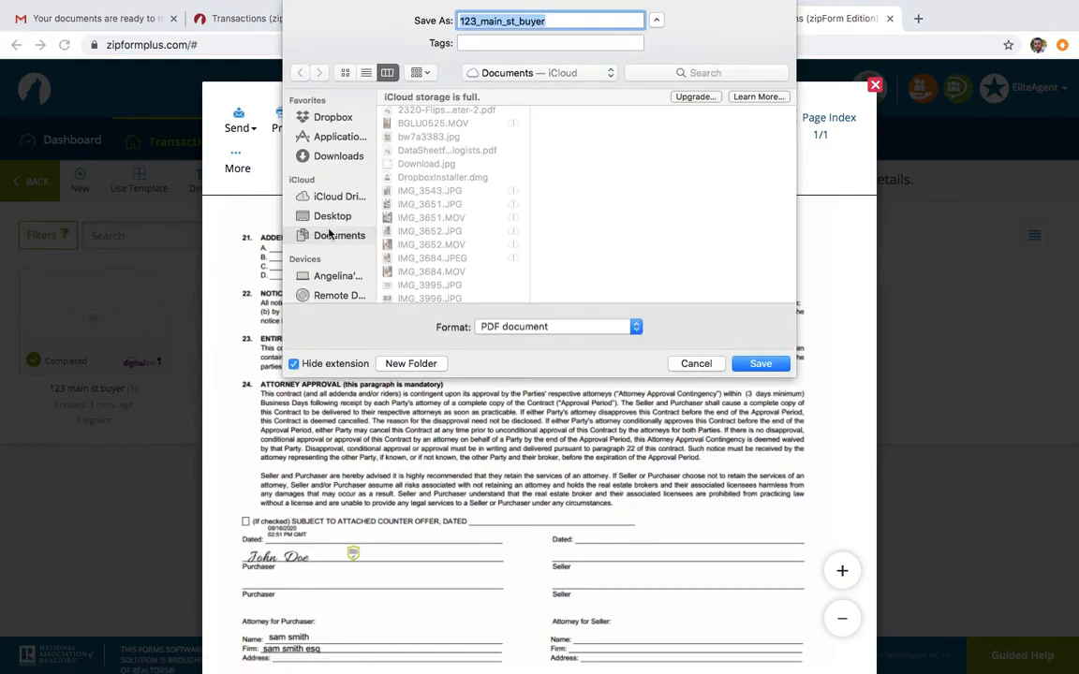
click(340, 218)
click(576, 20)
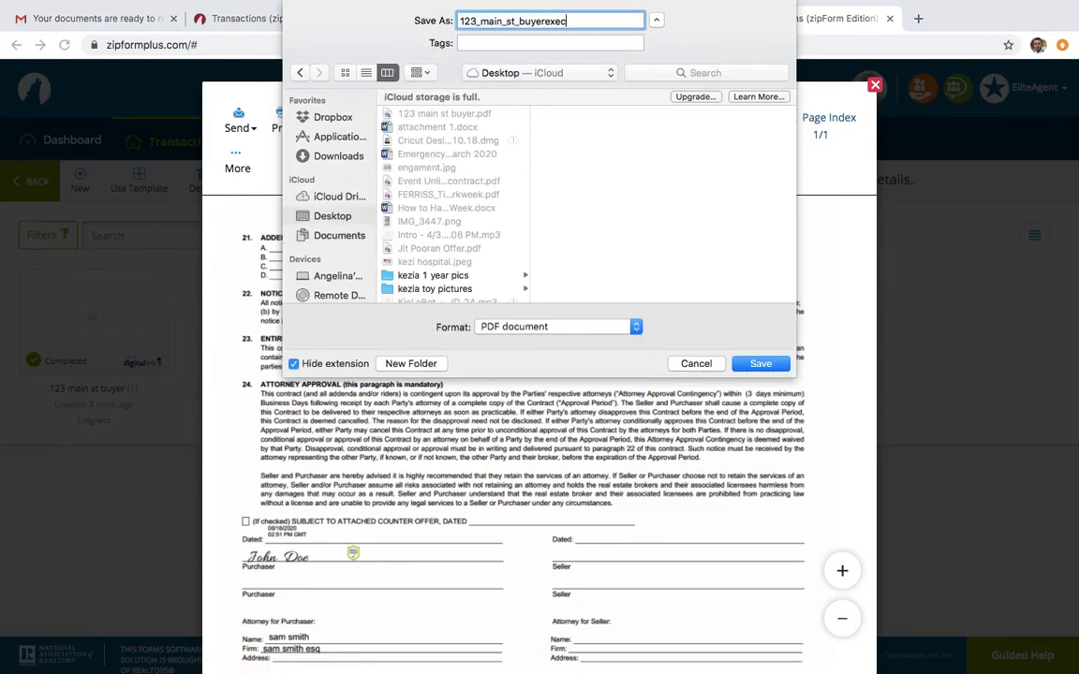
text(executed)
click(759, 364)
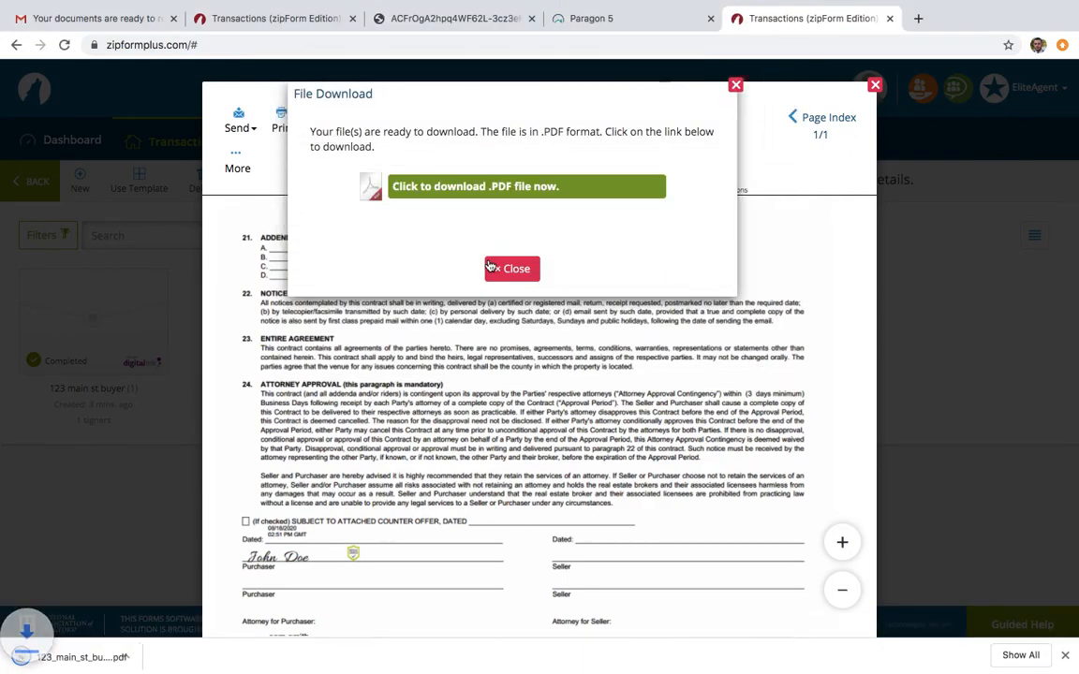
Close the file download notice and the signed document's viewer, and switch to the Gmail message
click(512, 269)
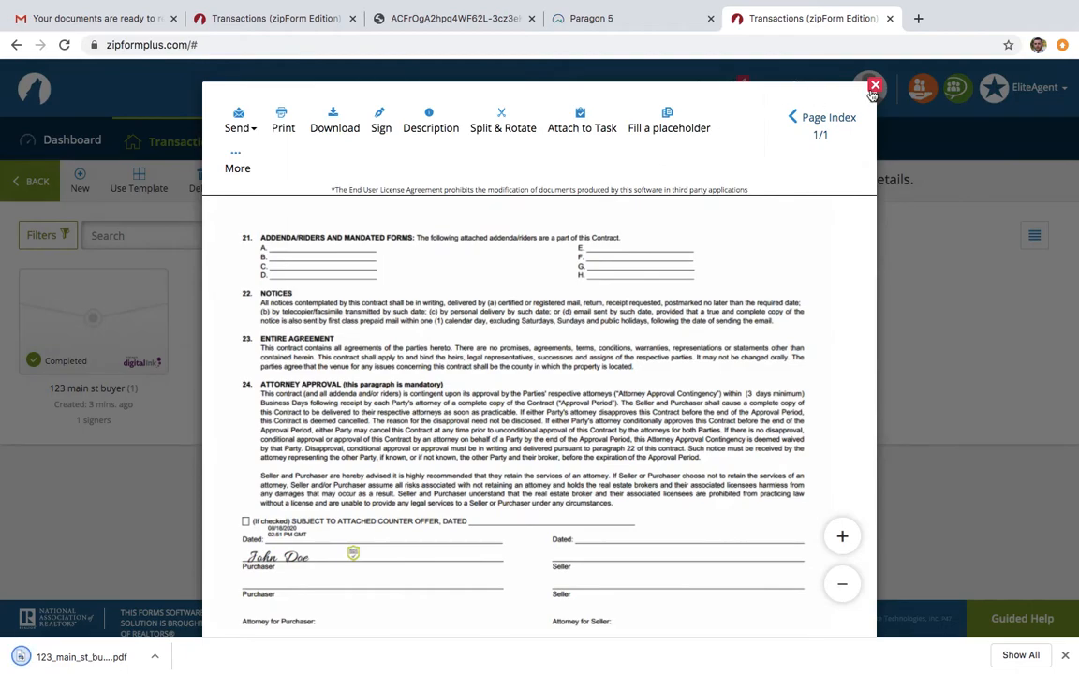
click(874, 85)
click(100, 53)
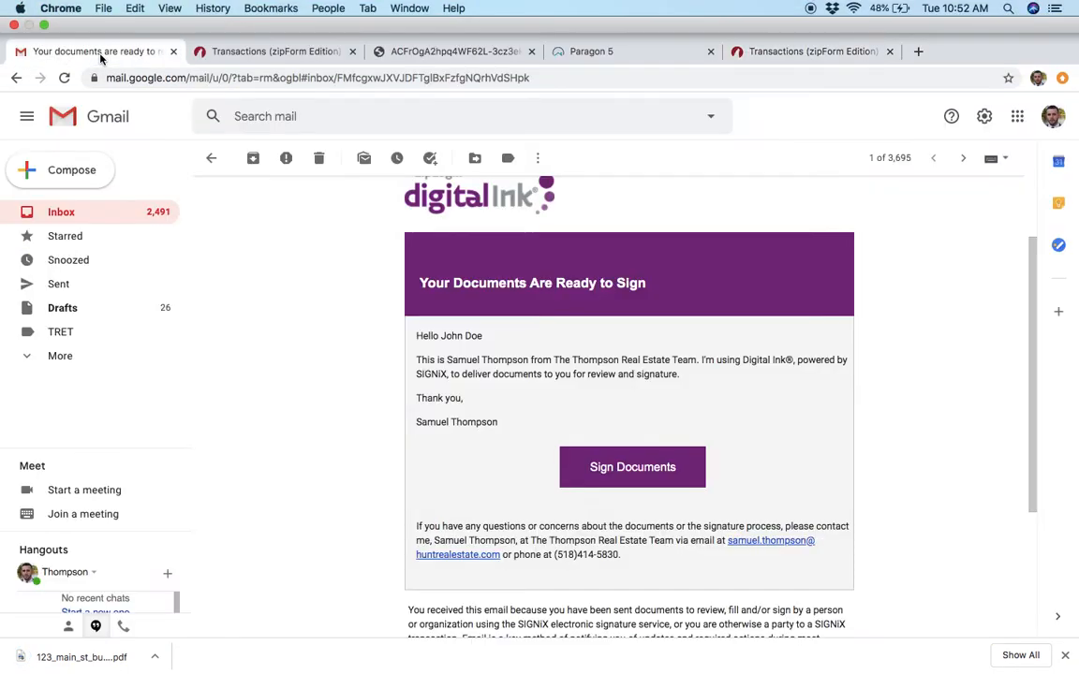
Start a new email and enter the attorney's e-mail address as the recipient
click(81, 148)
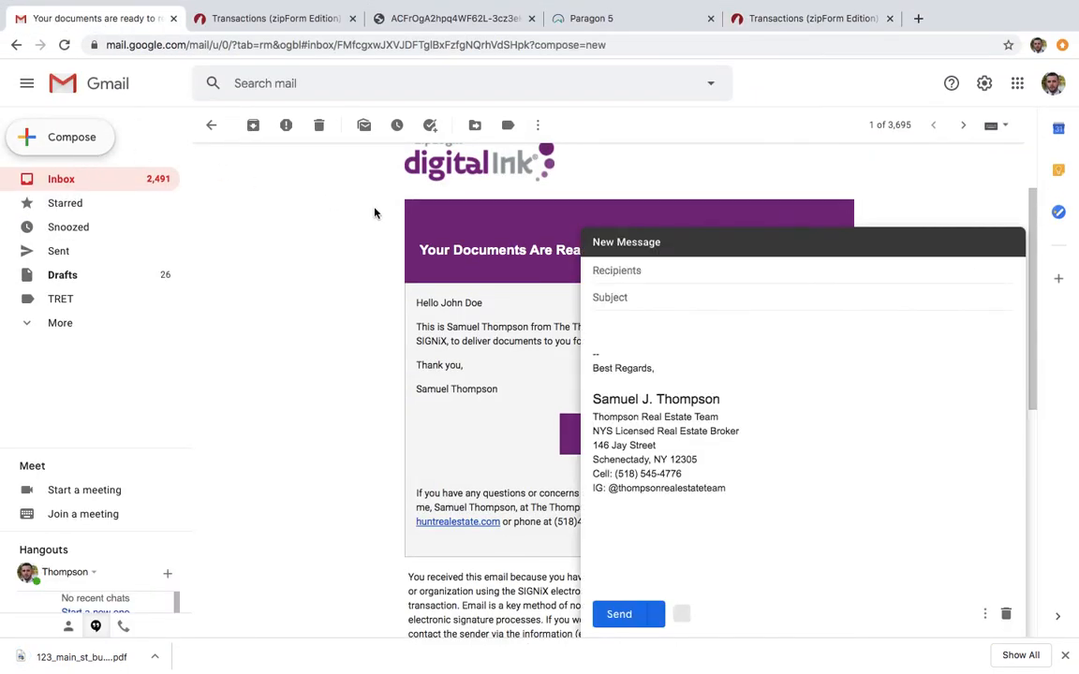
text(john)
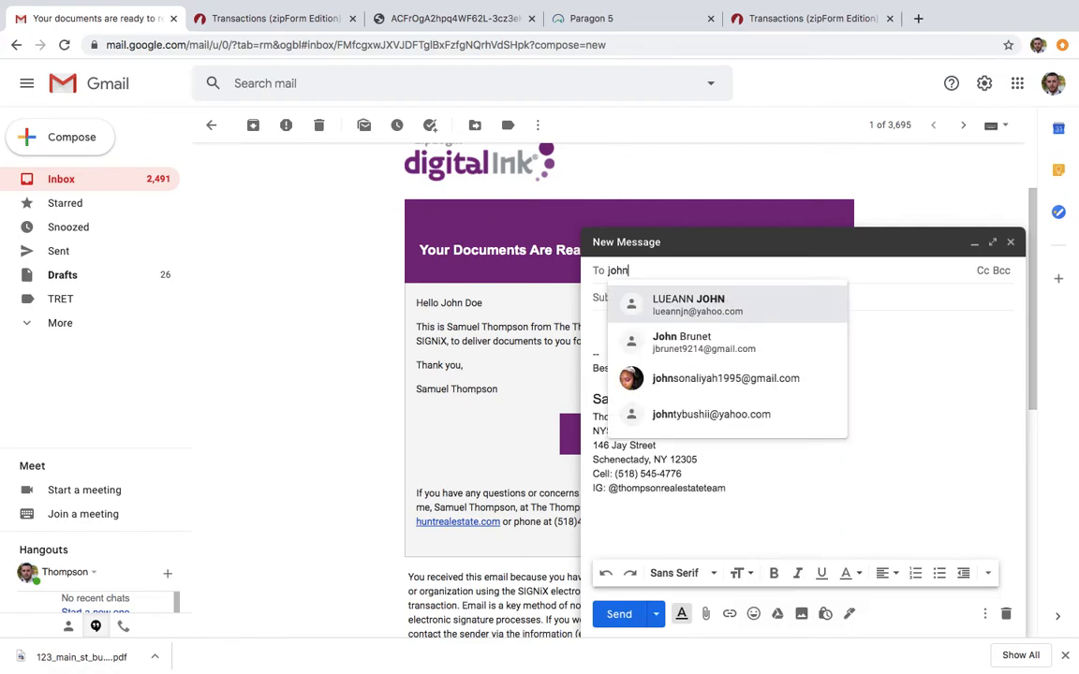
key(BackSpace)
key(BackSpace)
key(BackSpace)
key(BackSpace)
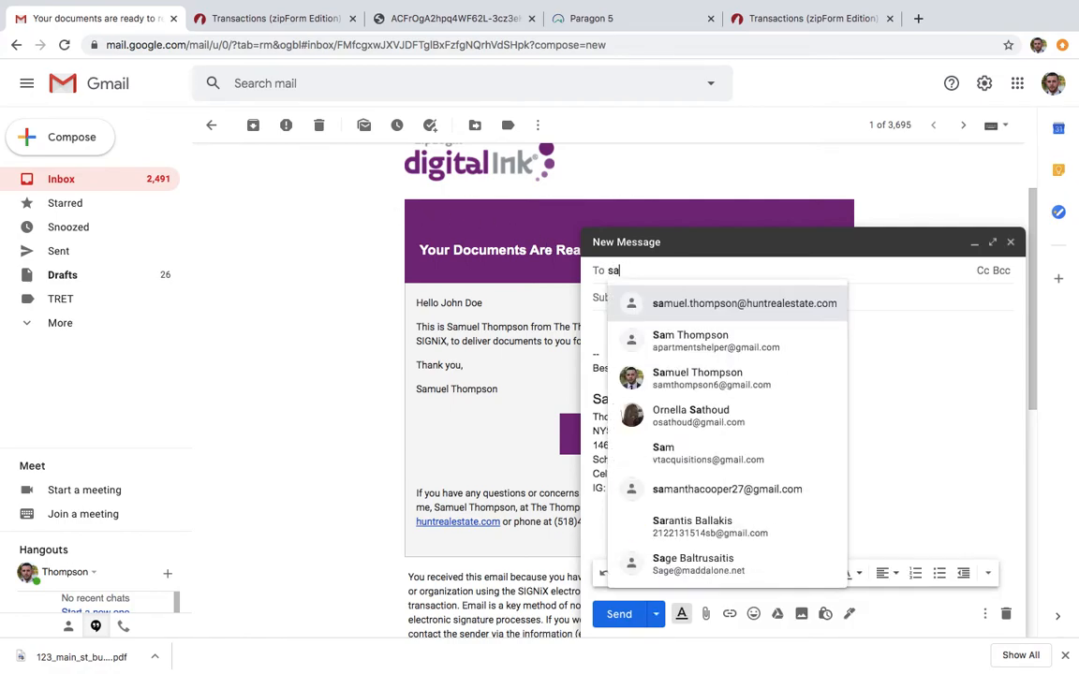
key(Tab)
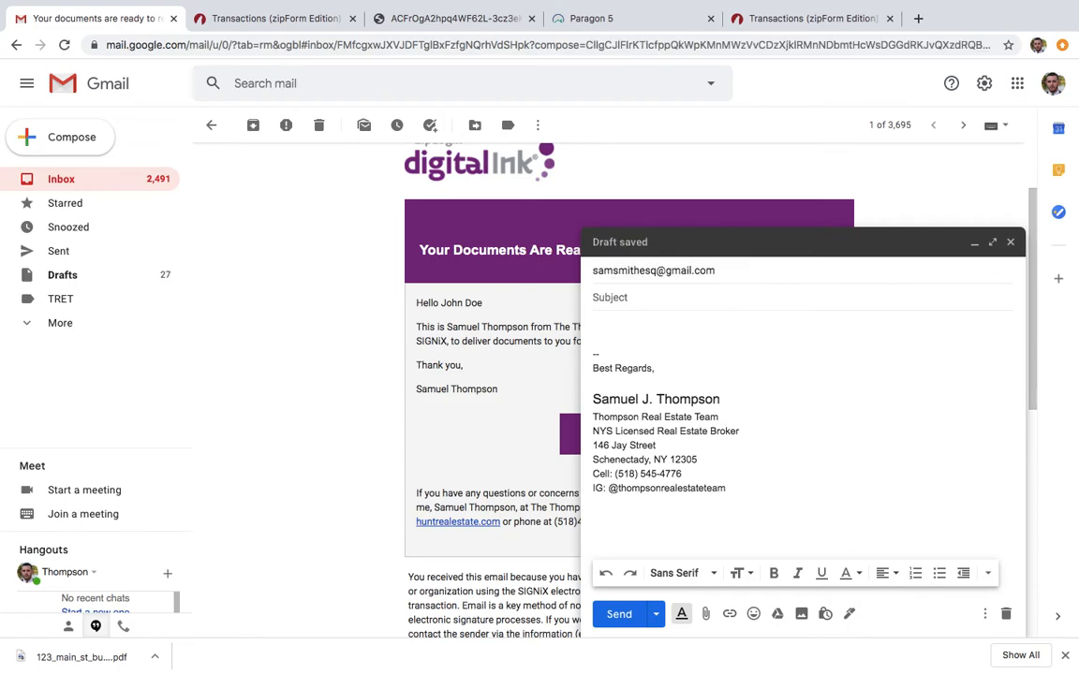
Enter the subject "buyer signature purchase offer" and message "see attached", and attach 123_main_st_buyerexecuted.pdf from the Desktop
text(buyer signature purchase offer)
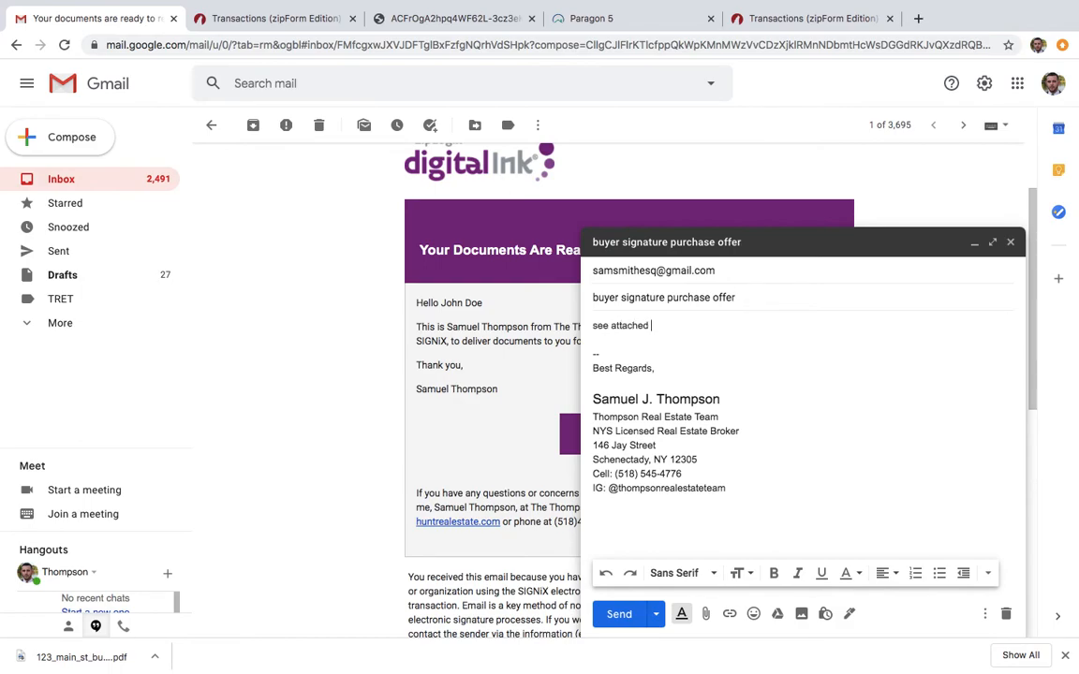
click(705, 614)
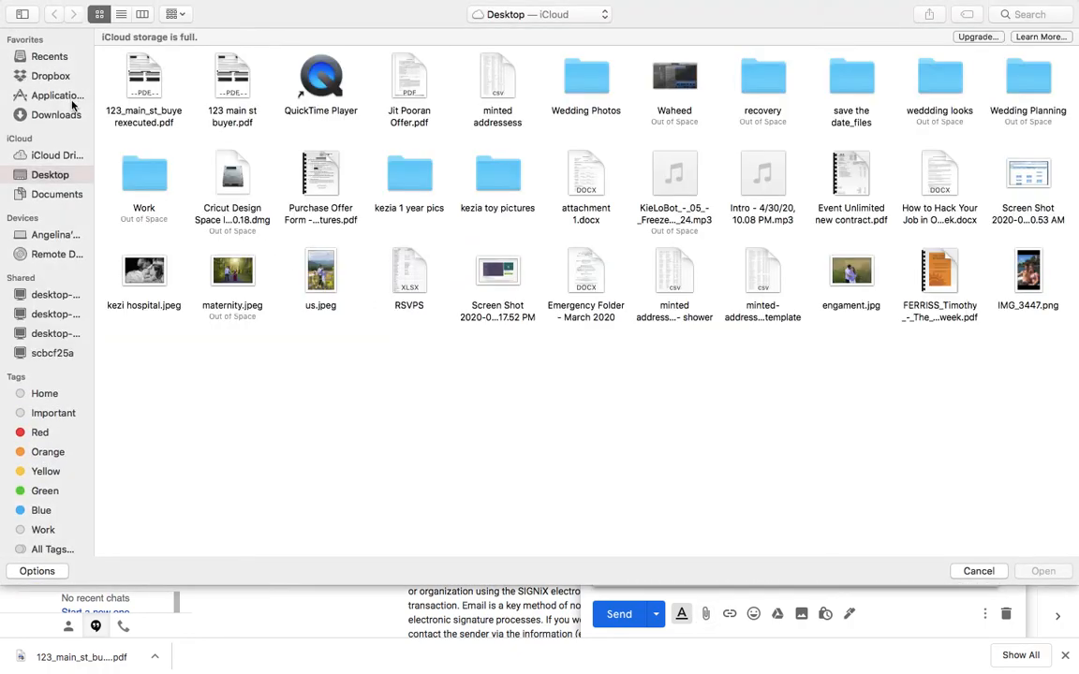
click(145, 85)
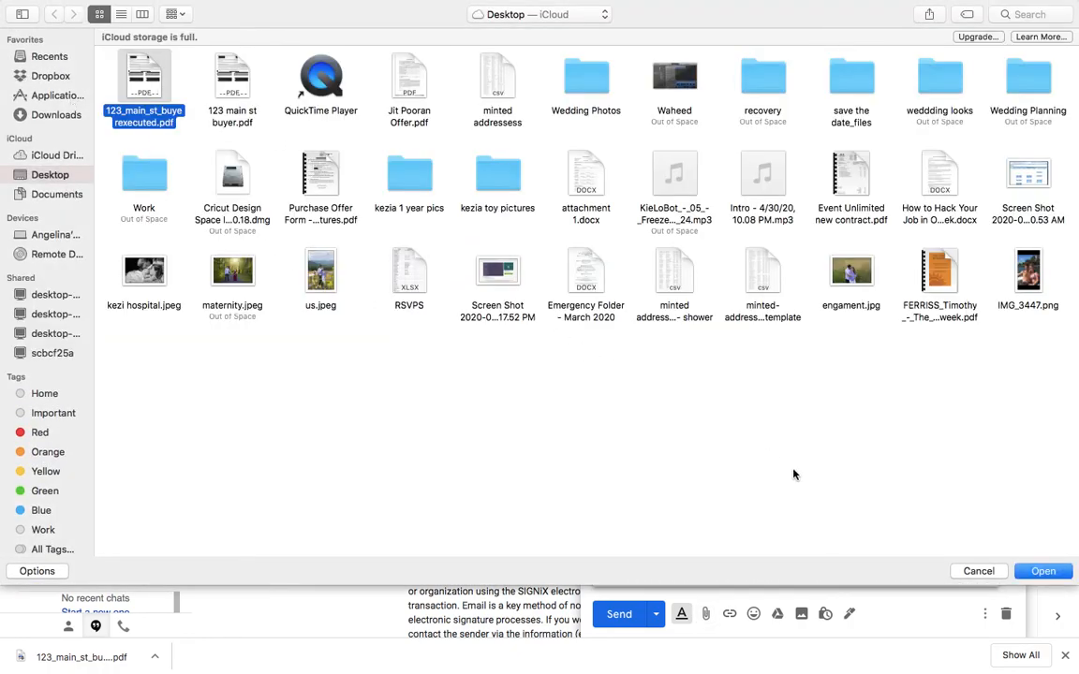
click(1044, 571)
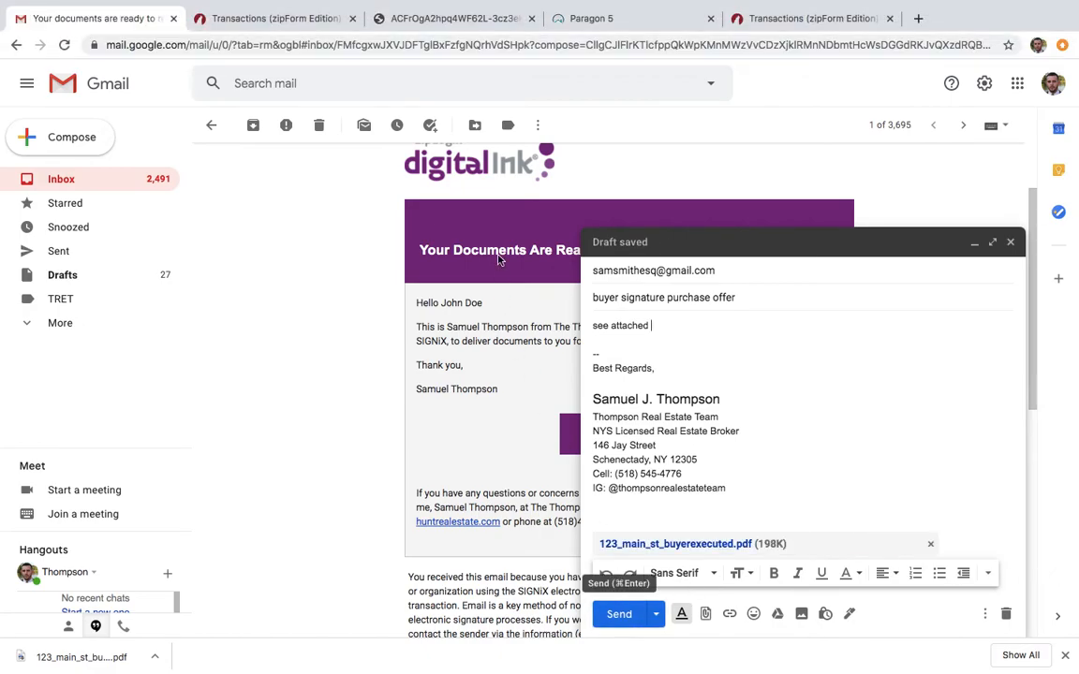
Close the browser window without sending the drafted email
mouse_move(876, 4)
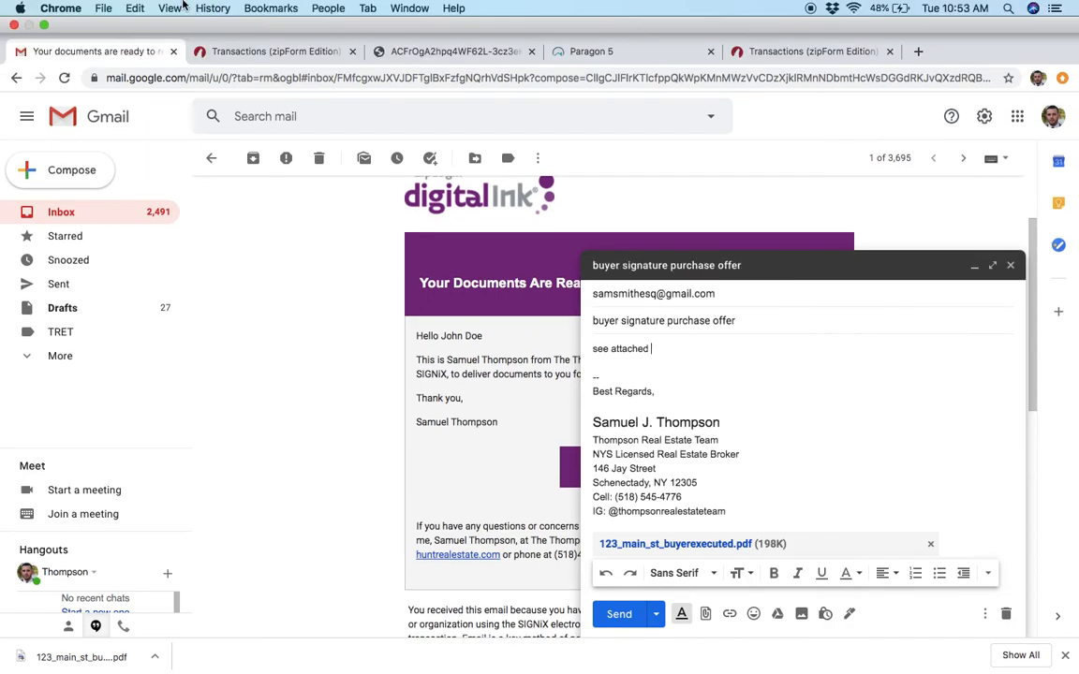
click(15, 26)
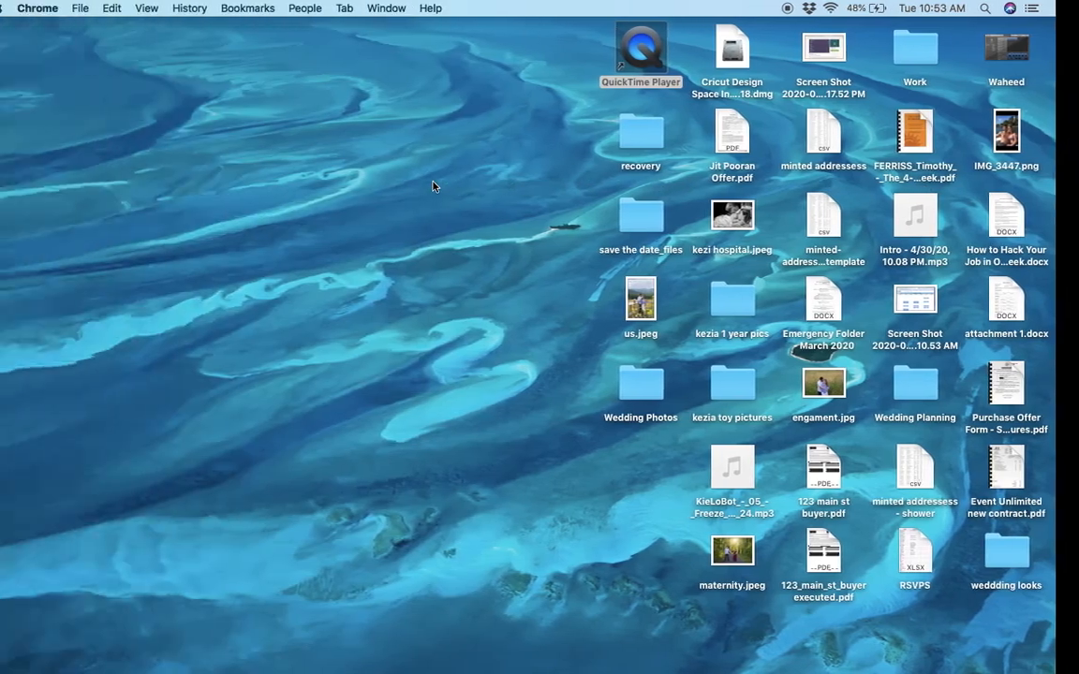